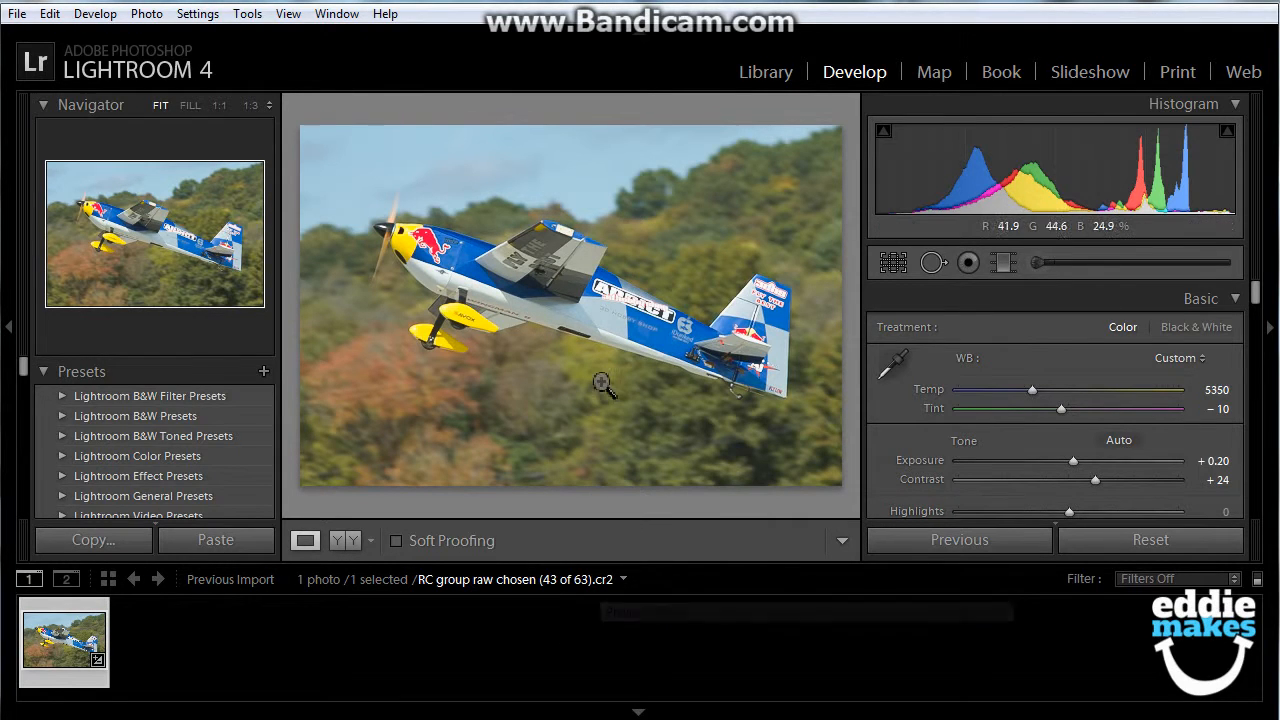
Hide the left side panel and raise the photo's white balance Temp to about 5891.
{"action": "left_click", "coordinate": [14, 358]}
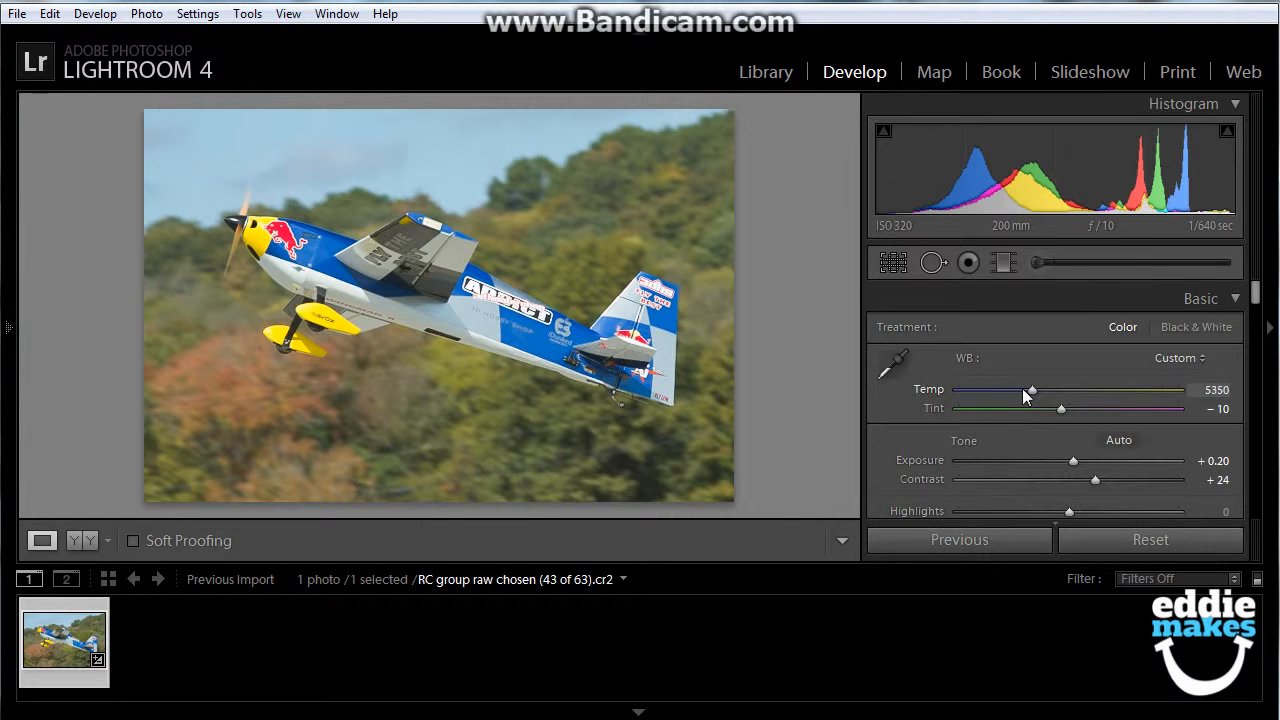
{"action": "mouse_move", "coordinate": [1031, 396]}
{"action": "left_mouse_down"}
{"action": "mouse_move", "coordinate": [957, 394]}
{"action": "mouse_move", "coordinate": [1186, 396]}
{"action": "mouse_move", "coordinate": [1045, 396]}
{"action": "left_mouse_up"}
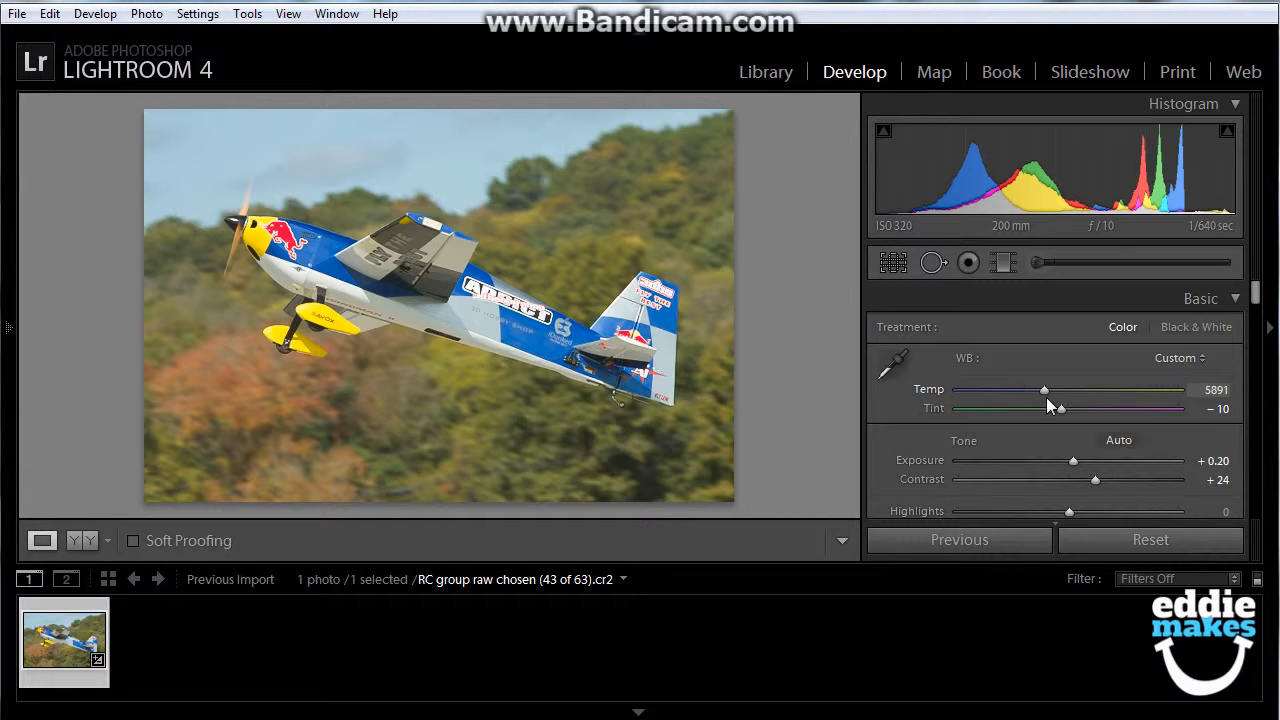
{"action": "left_click", "coordinate": [1063, 264]}
{"action": "mouse_move", "coordinate": [1066, 352]}
{"action": "left_mouse_down"}
{"action": "mouse_move", "coordinate": [1151, 358]}
{"action": "mouse_move", "coordinate": [1074, 353]}
{"action": "left_mouse_up"}
{"action": "double_click", "coordinate": [1074, 354]}
{"action": "left_click", "coordinate": [1060, 266]}
Exaggerate the white balance with a Tint of -43 and a very warm Temp of about 19231.
{"action": "mouse_move", "coordinate": [1046, 395]}
{"action": "left_mouse_down"}
{"action": "mouse_move", "coordinate": [1065, 392]}
{"action": "mouse_move", "coordinate": [979, 389]}
{"action": "mouse_move", "coordinate": [1150, 390]}
{"action": "mouse_move", "coordinate": [980, 391]}
{"action": "mouse_move", "coordinate": [1101, 395]}
{"action": "mouse_move", "coordinate": [977, 407]}
{"action": "mouse_move", "coordinate": [1166, 410]}
{"action": "mouse_move", "coordinate": [994, 390]}
{"action": "mouse_move", "coordinate": [1145, 390]}
{"action": "mouse_move", "coordinate": [1108, 411]}
{"action": "mouse_move", "coordinate": [1038, 411]}
{"action": "left_mouse_up"}
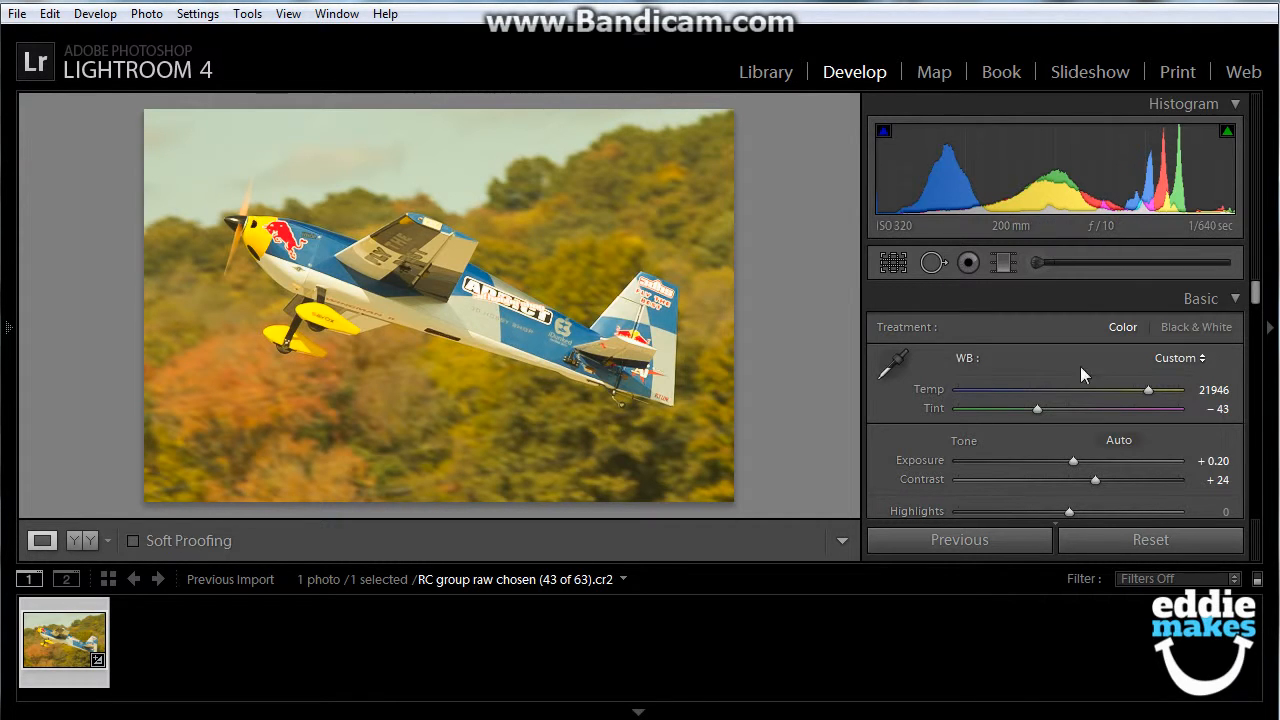
{"action": "left_click_drag", "start_coordinate": [1148, 389], "coordinate": [1054, 389]}
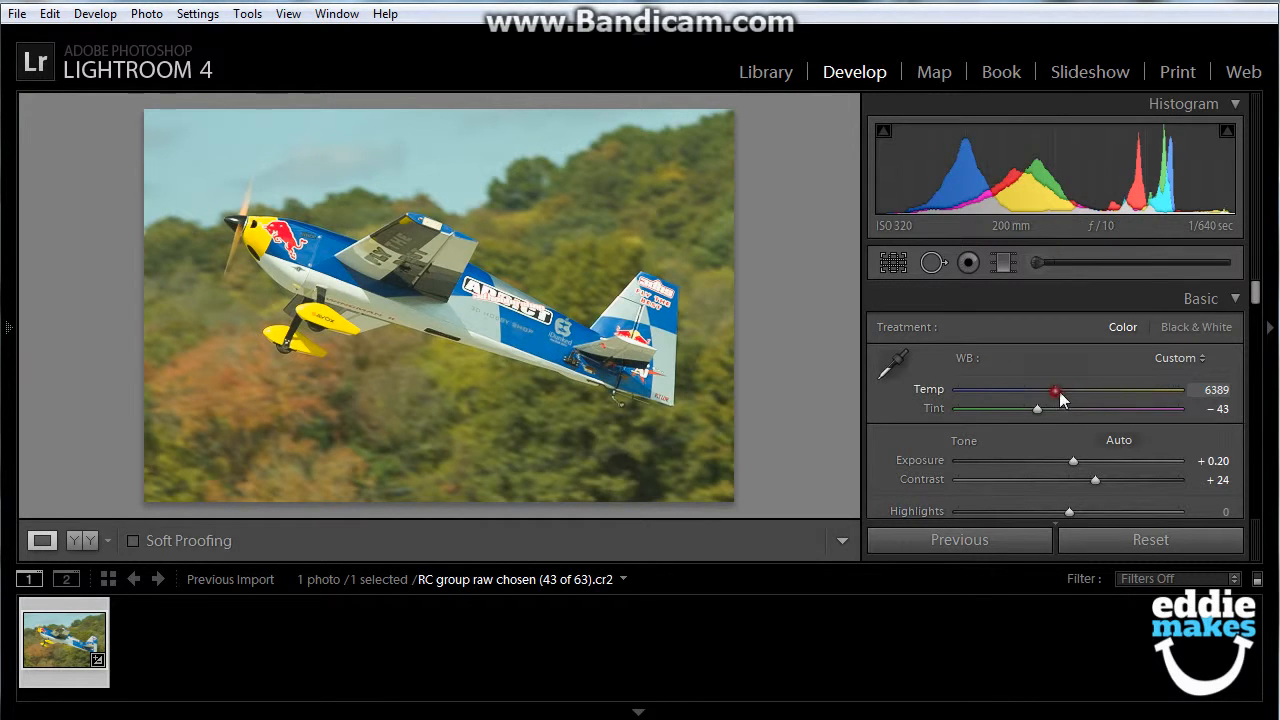
{"action": "left_click_drag", "start_coordinate": [1057, 393], "coordinate": [1145, 394]}
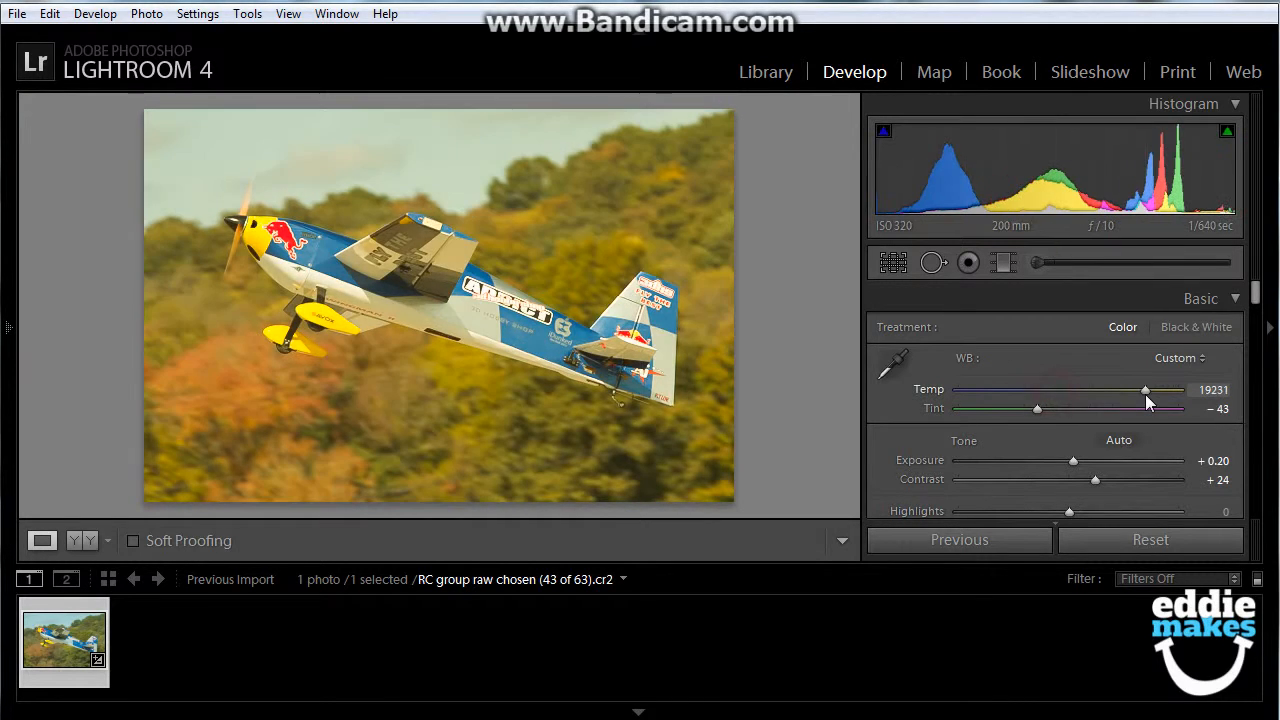
Sample a neutral target with the White Balance Selector on the white rear fuselage and on the tail.
{"action": "left_click", "coordinate": [896, 370]}
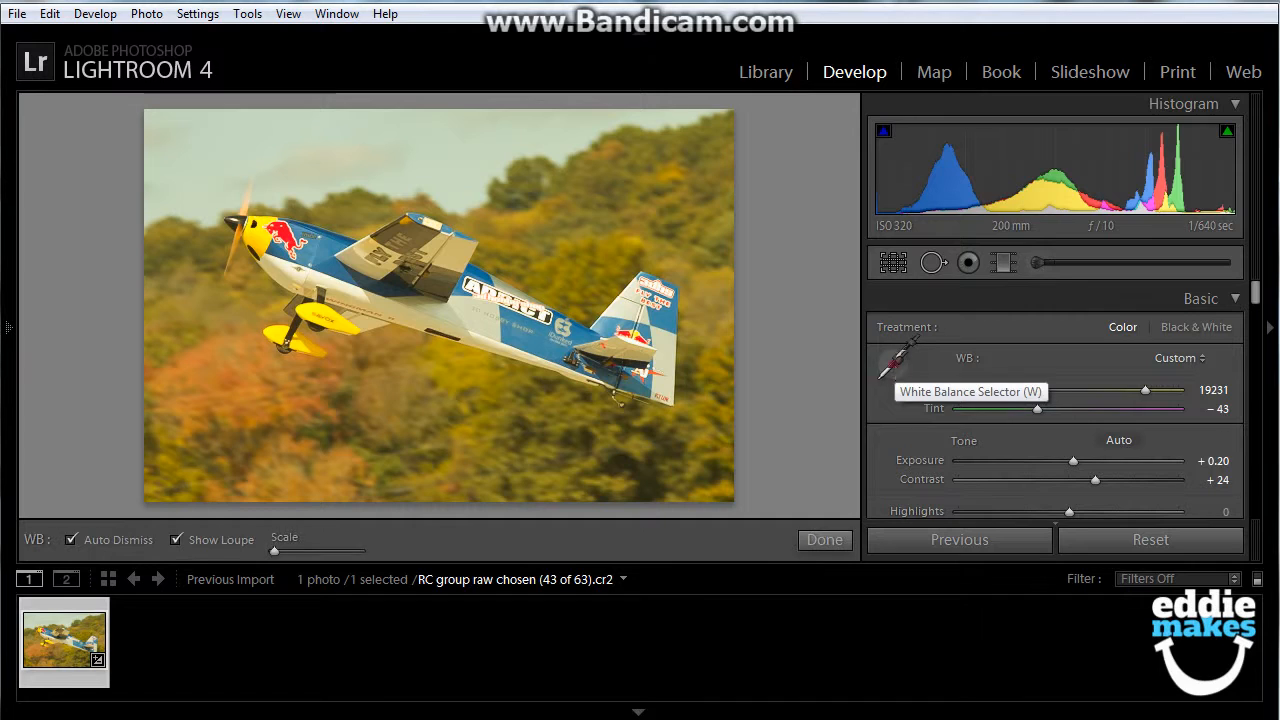
{"action": "left_click", "coordinate": [486, 310]}
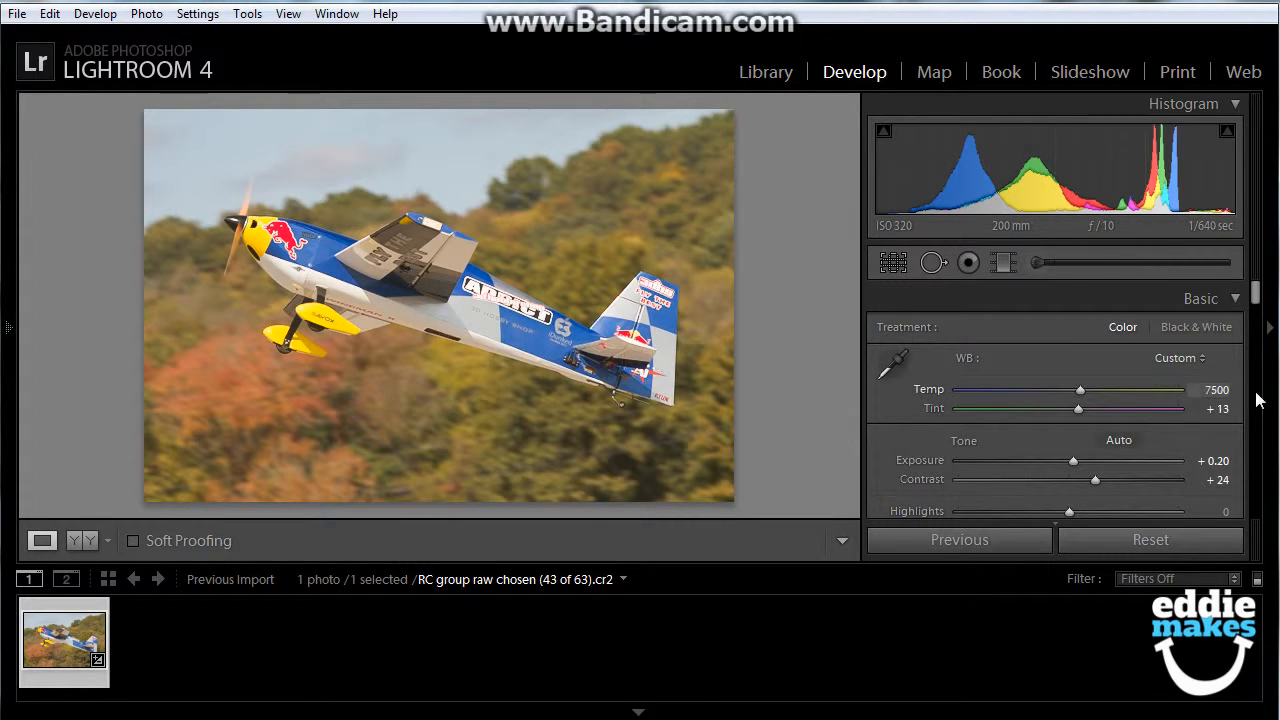
{"action": "left_click", "coordinate": [891, 370]}
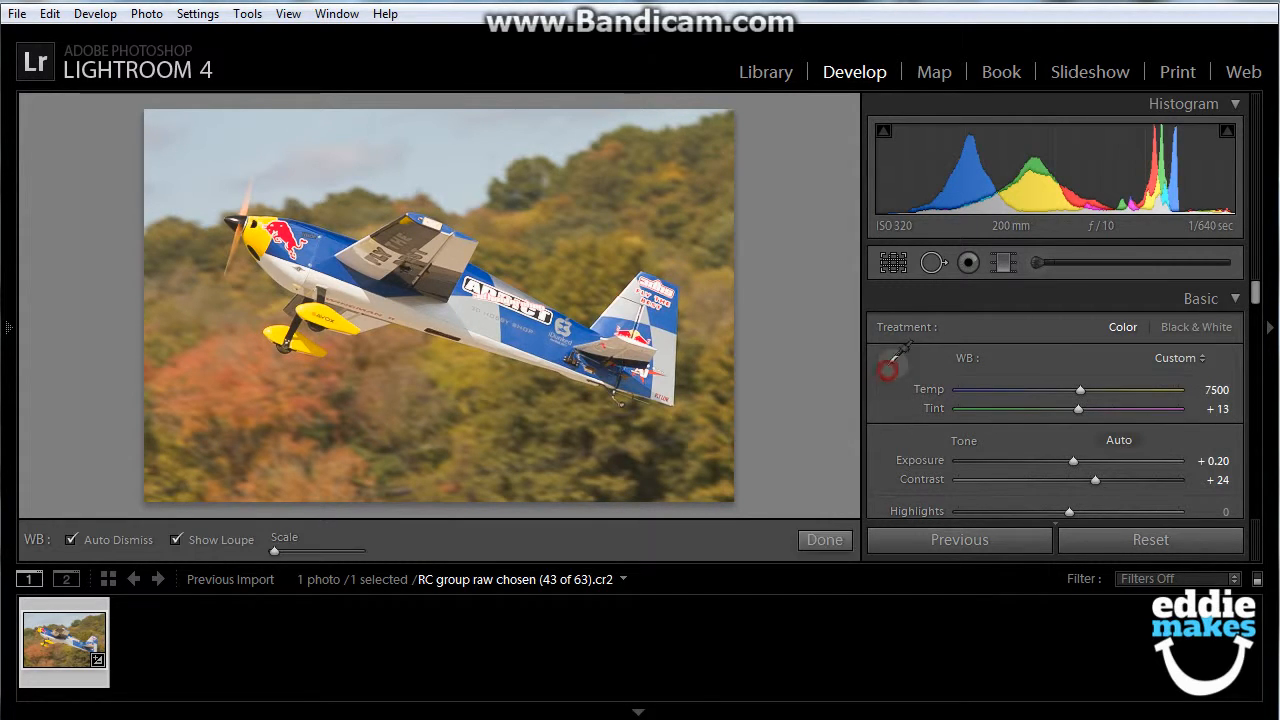
{"action": "left_click", "coordinate": [648, 332]}
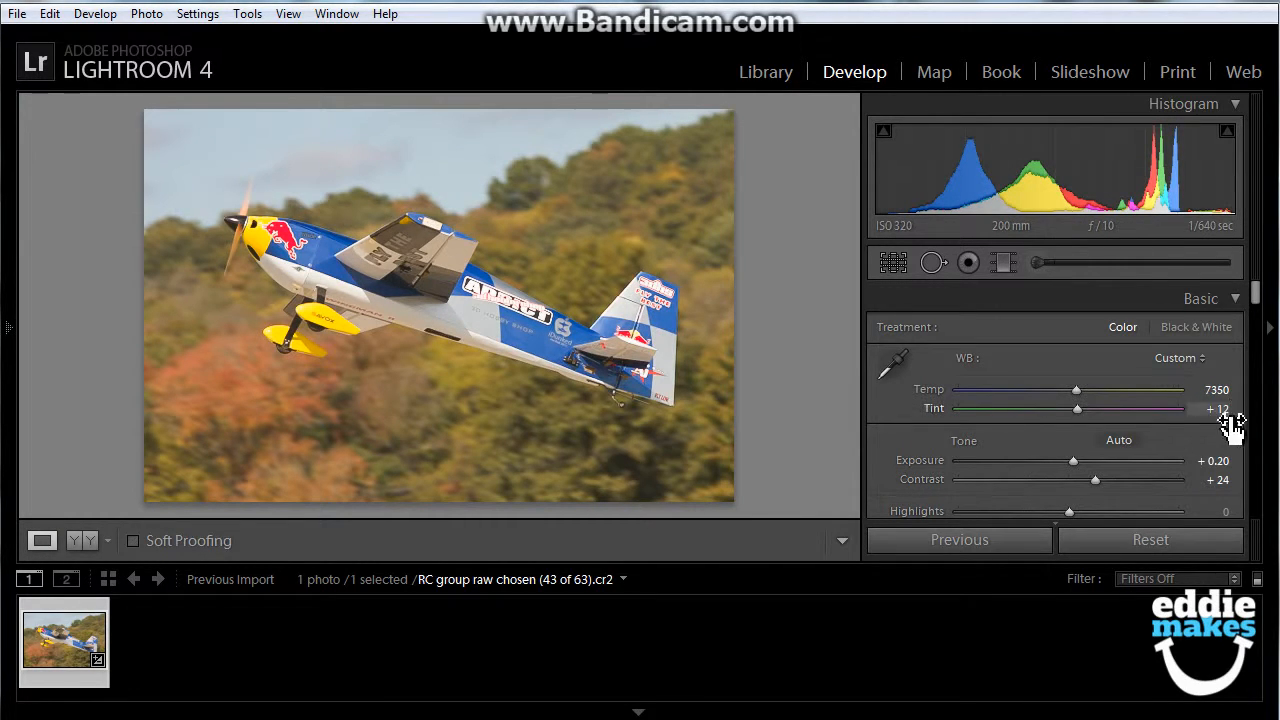
Resample the neutral target on the white rudder and on the grey underside of the wing.
{"action": "left_click", "coordinate": [895, 368]}
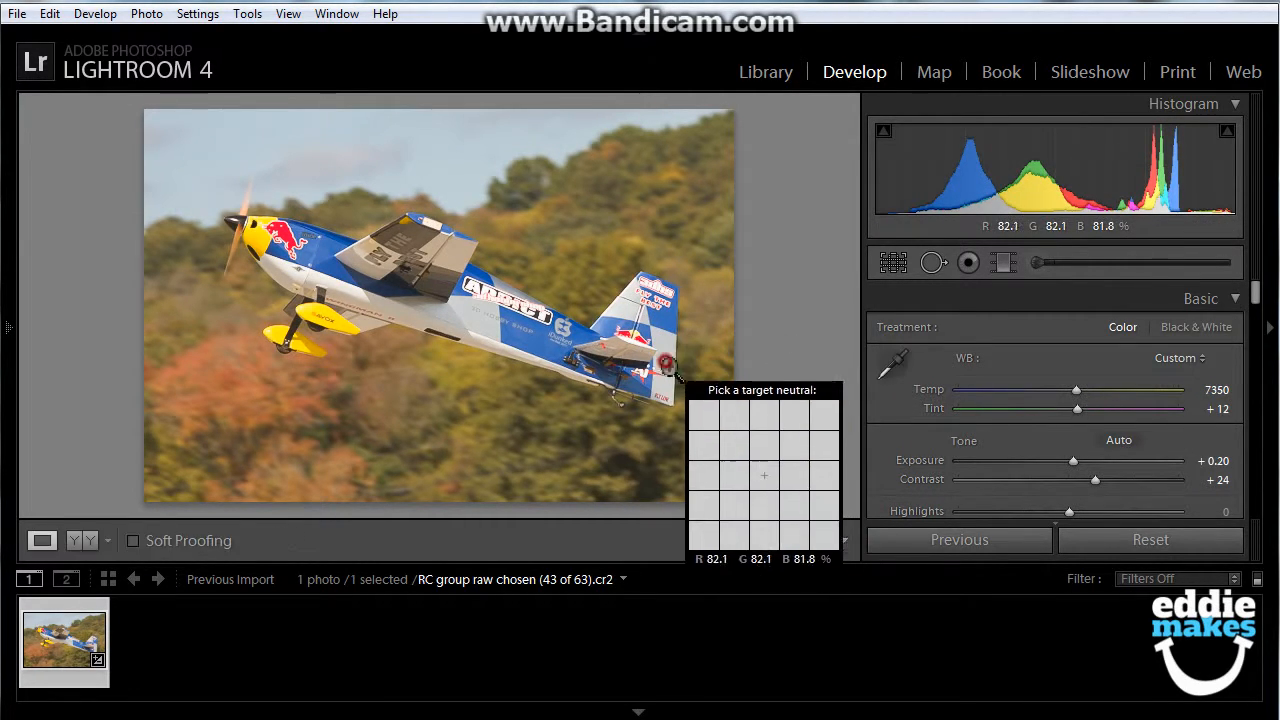
{"action": "left_click", "coordinate": [650, 370]}
{"action": "left_click", "coordinate": [893, 364]}
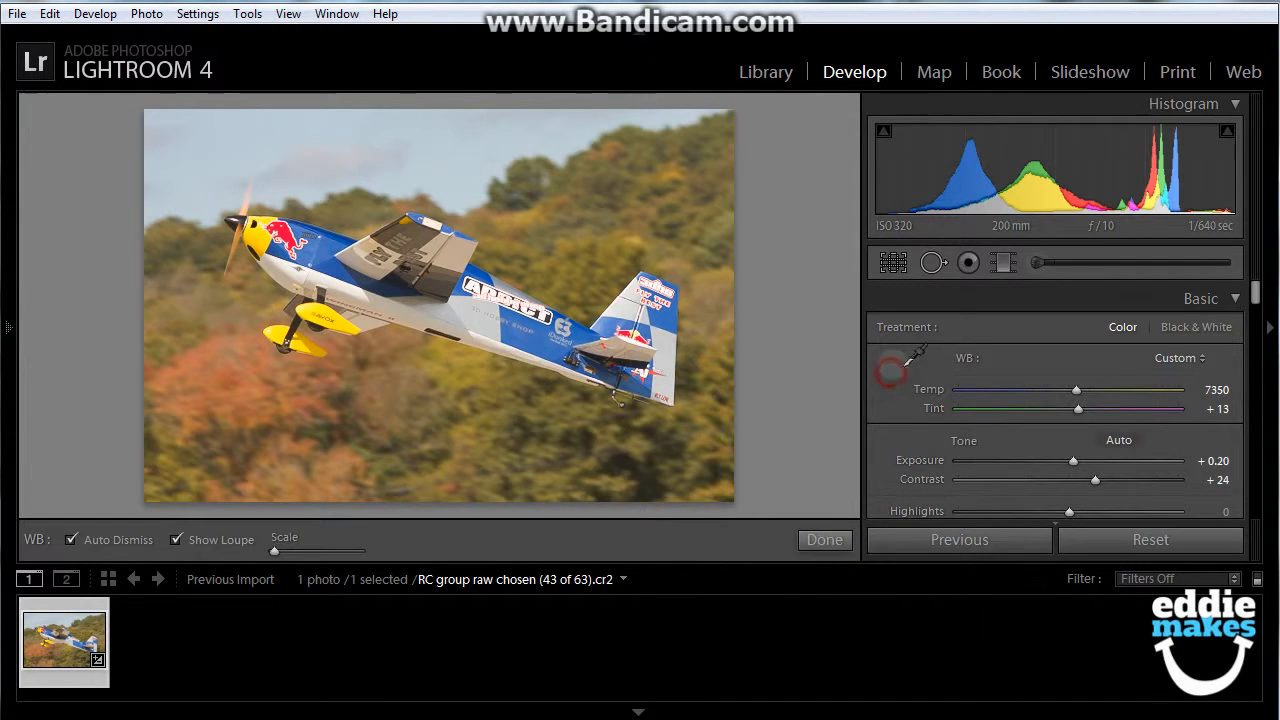
{"action": "left_click", "coordinate": [451, 266]}
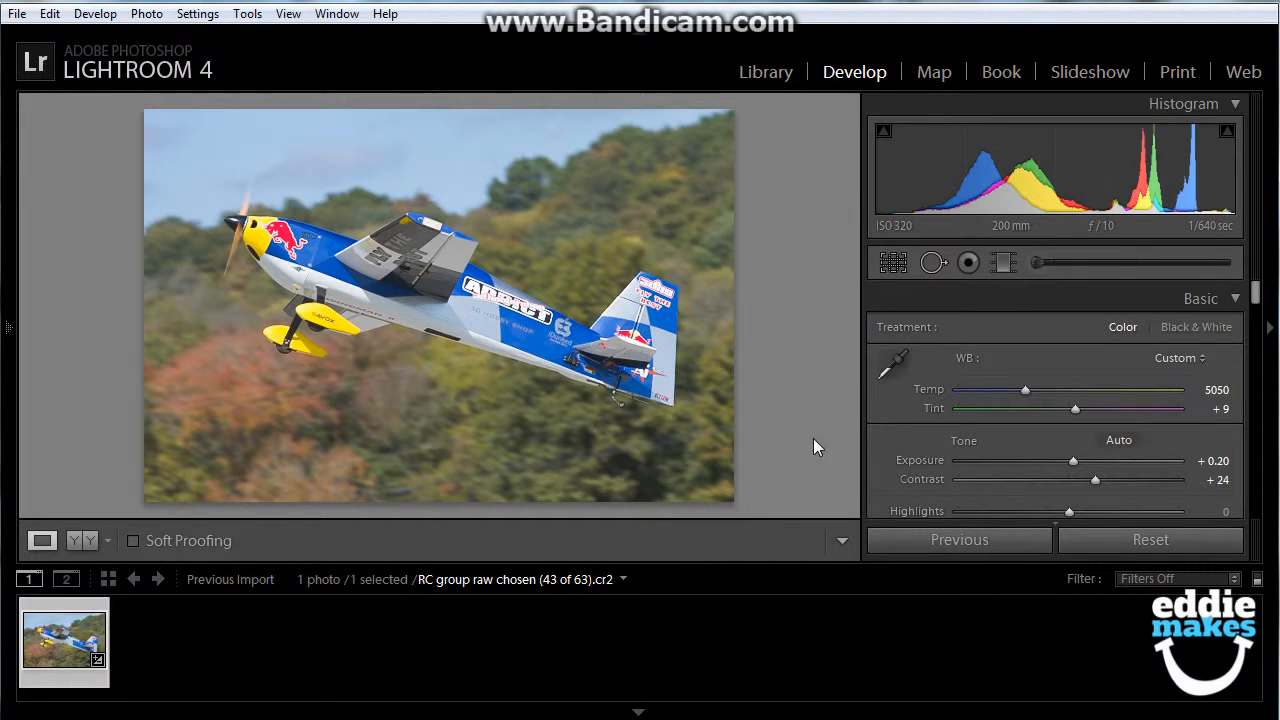
Pick the white upper part of the tail fin as the neutral target for the white balance.
{"action": "left_click", "coordinate": [893, 366]}
{"action": "left_click", "coordinate": [894, 366]}
{"action": "left_click", "coordinate": [893, 366]}
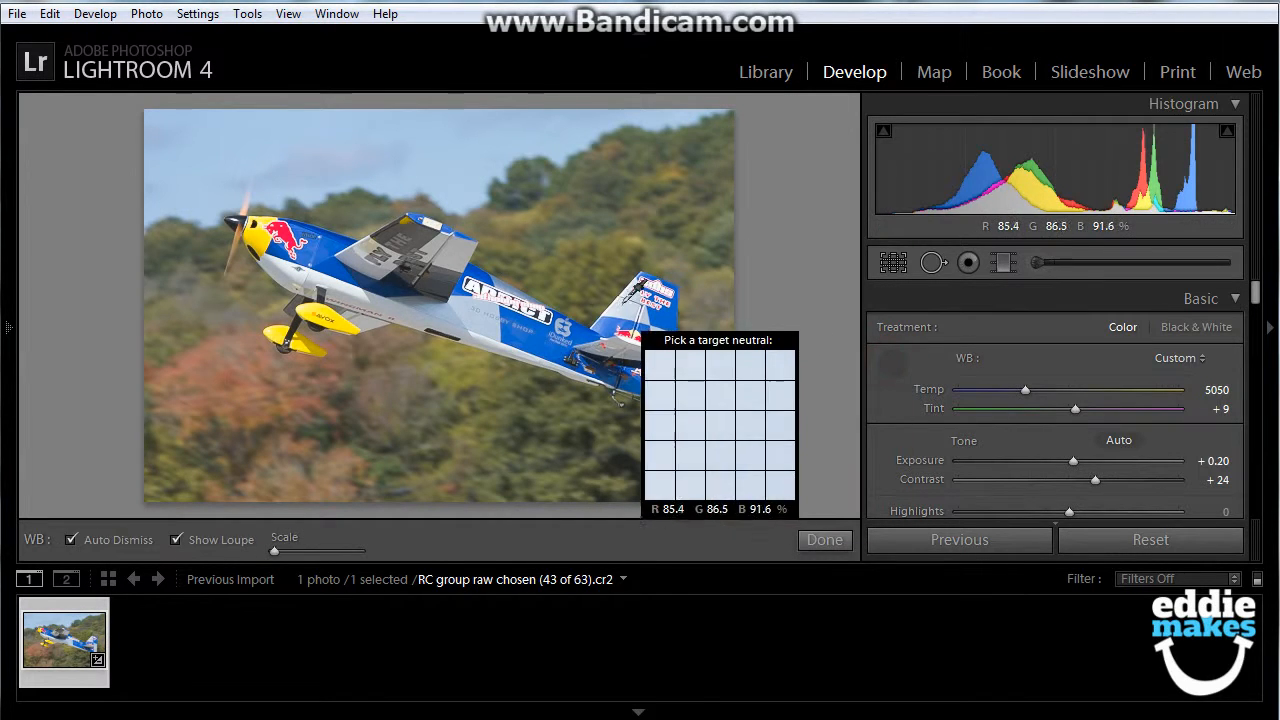
{"action": "left_click", "coordinate": [625, 316]}
Set the white balance Temp to 6500 and reduce it to 6200.
{"action": "left_click", "coordinate": [1210, 390]}
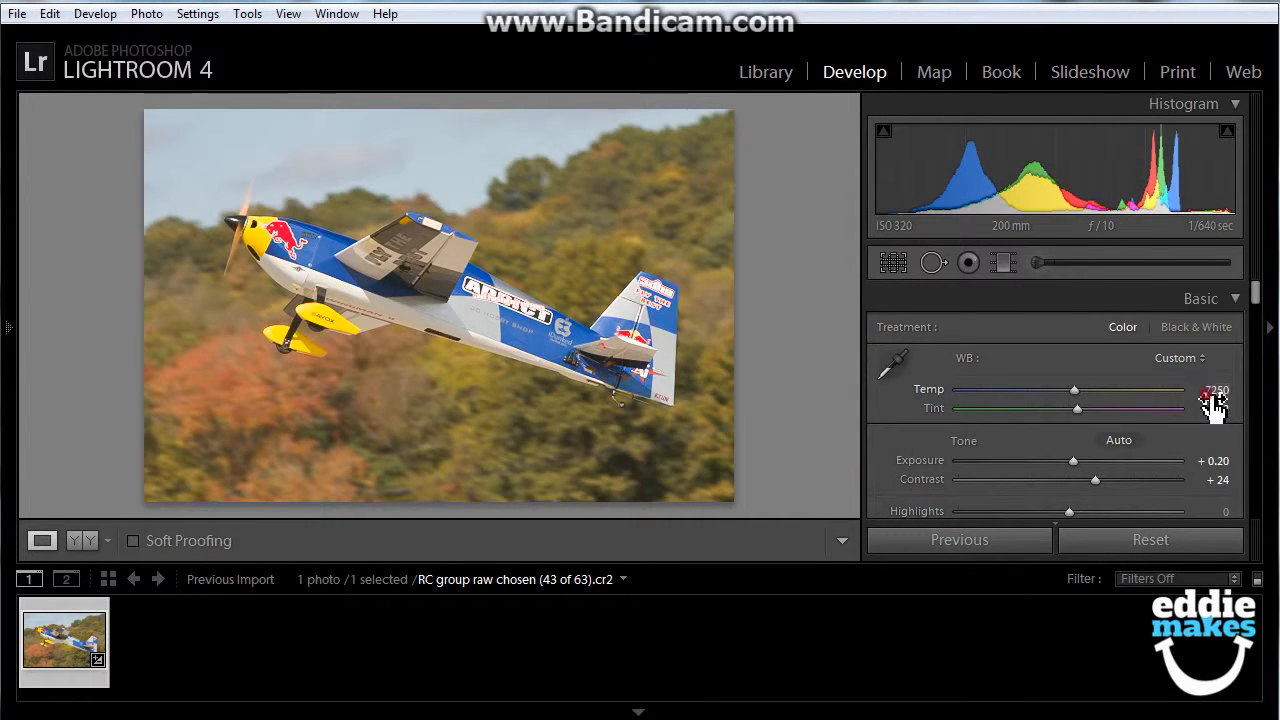
{"action": "type", "text": "6500"}
{"action": "key", "text": "Return"}
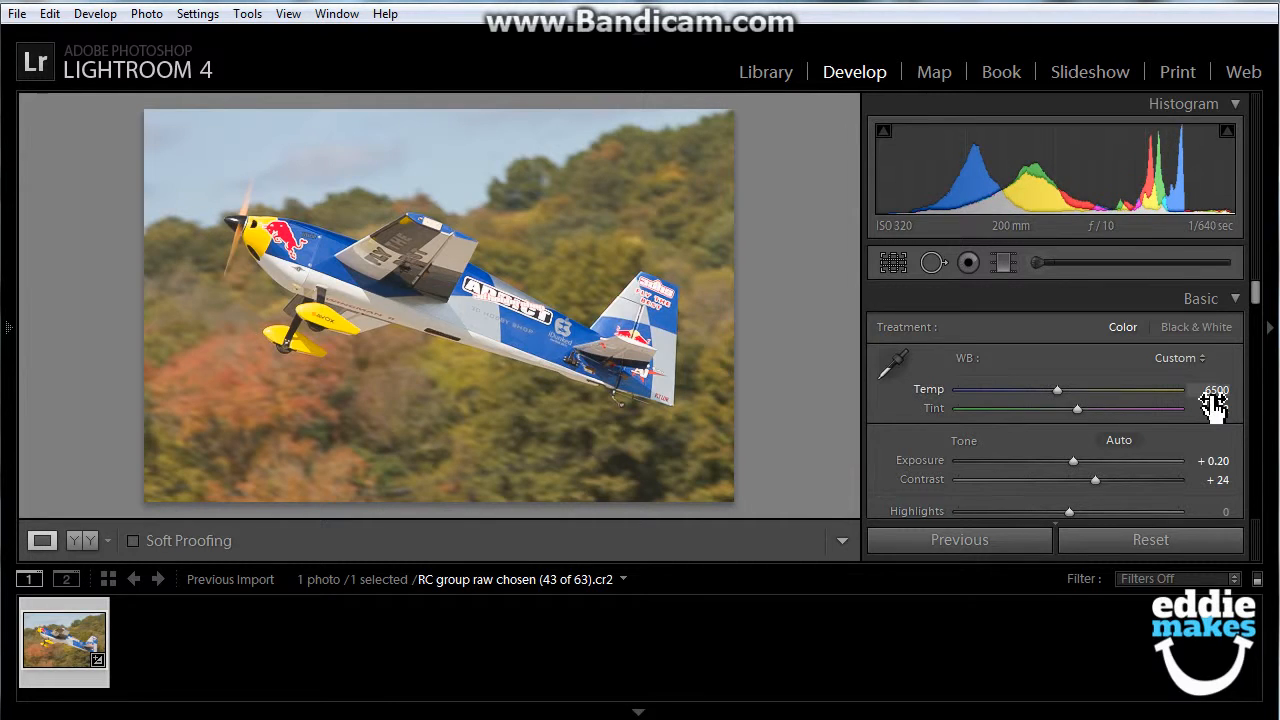
{"action": "left_click", "coordinate": [1209, 392]}
{"action": "type", "text": "6200"}
{"action": "key", "text": "Return"}
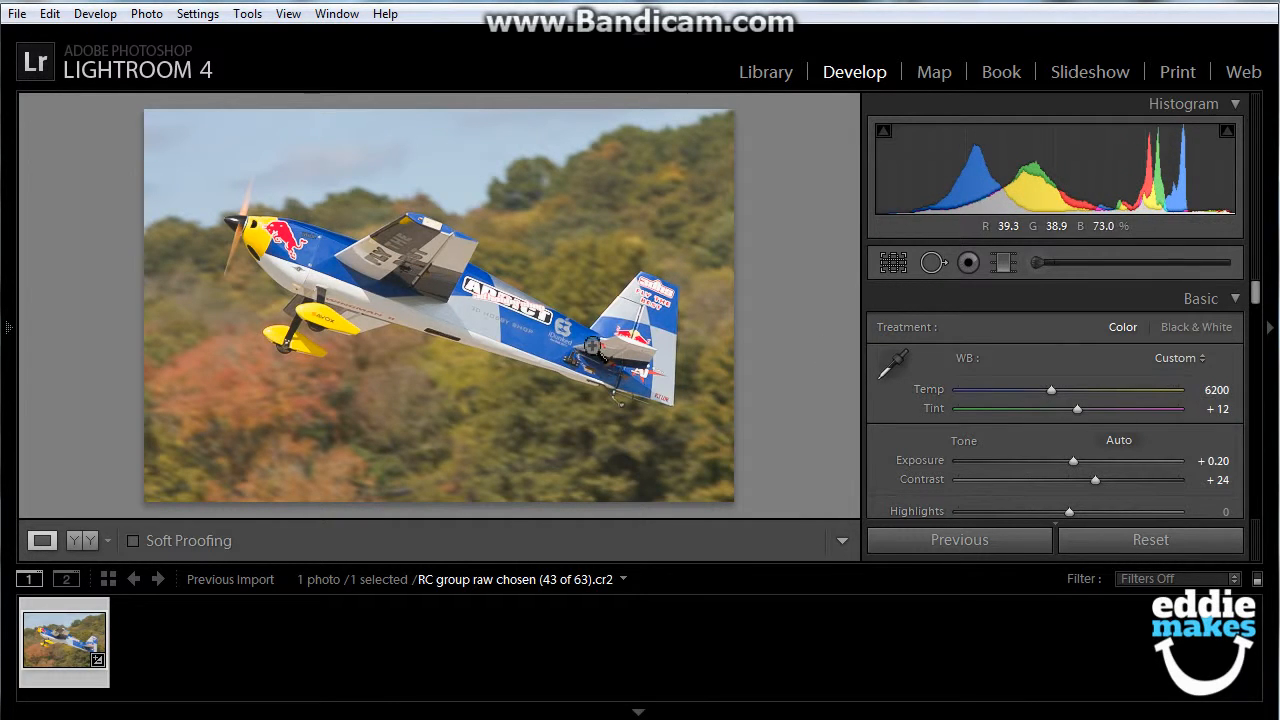
Hide the filmstrip, inspect the plane's nose up close, and raise the Vibrance to +12.
{"action": "left_click", "coordinate": [639, 710]}
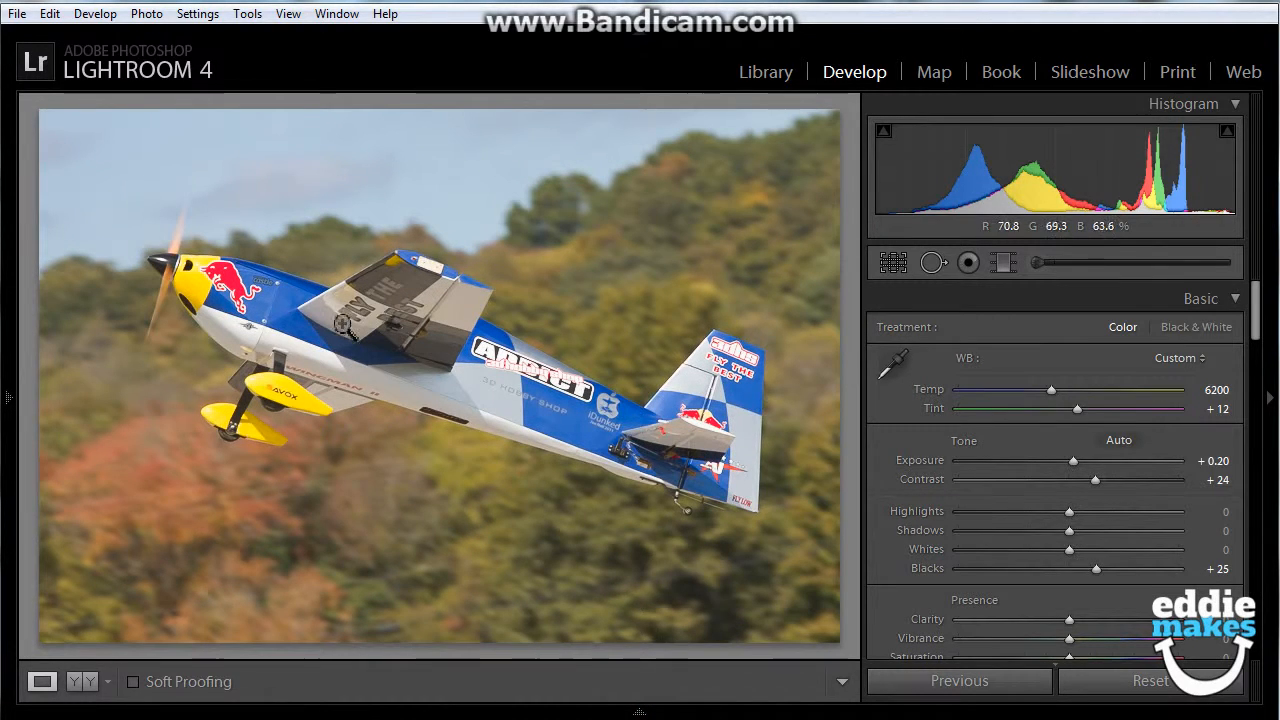
{"action": "left_click", "coordinate": [236, 320]}
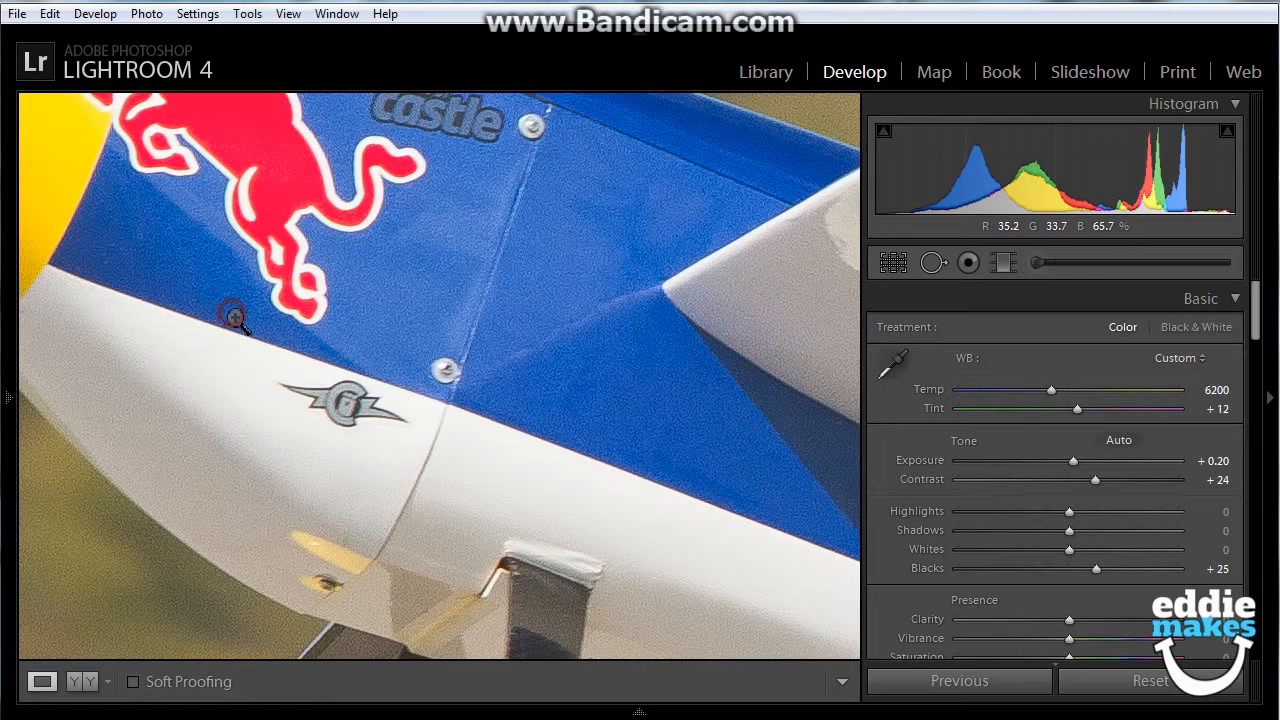
{"action": "left_click", "coordinate": [236, 320]}
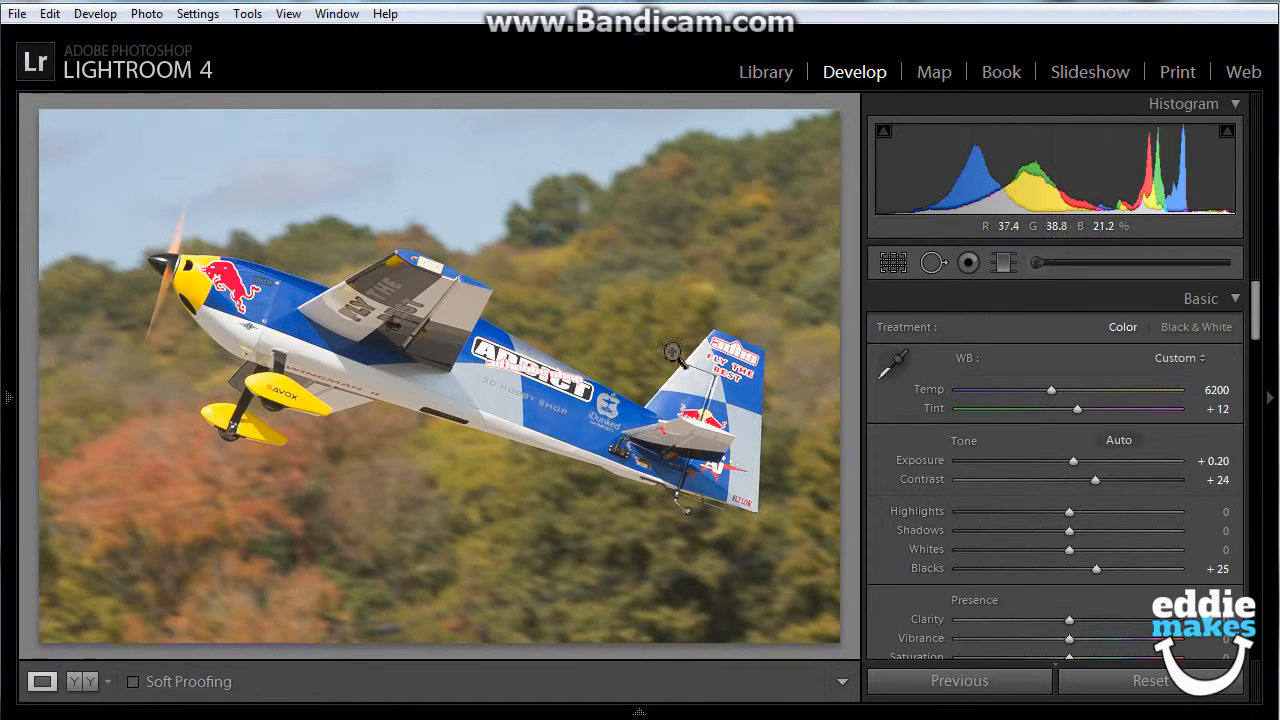
{"action": "left_click_drag", "start_coordinate": [1077, 636], "coordinate": [1081, 635]}
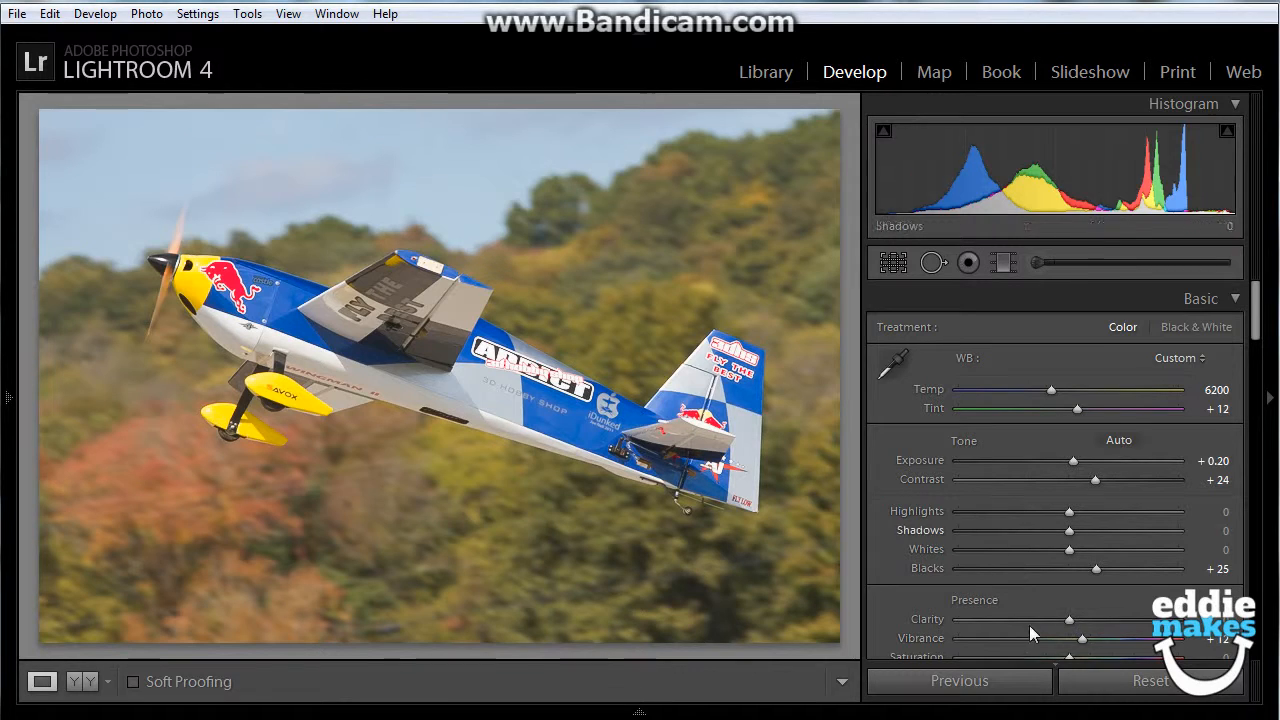
{"action": "scroll", "coordinate": [900, 572], "scroll_direction": "down", "scroll_amount": 2}
{"action": "scroll", "coordinate": [895, 578], "scroll_direction": "up", "scroll_amount": 2}
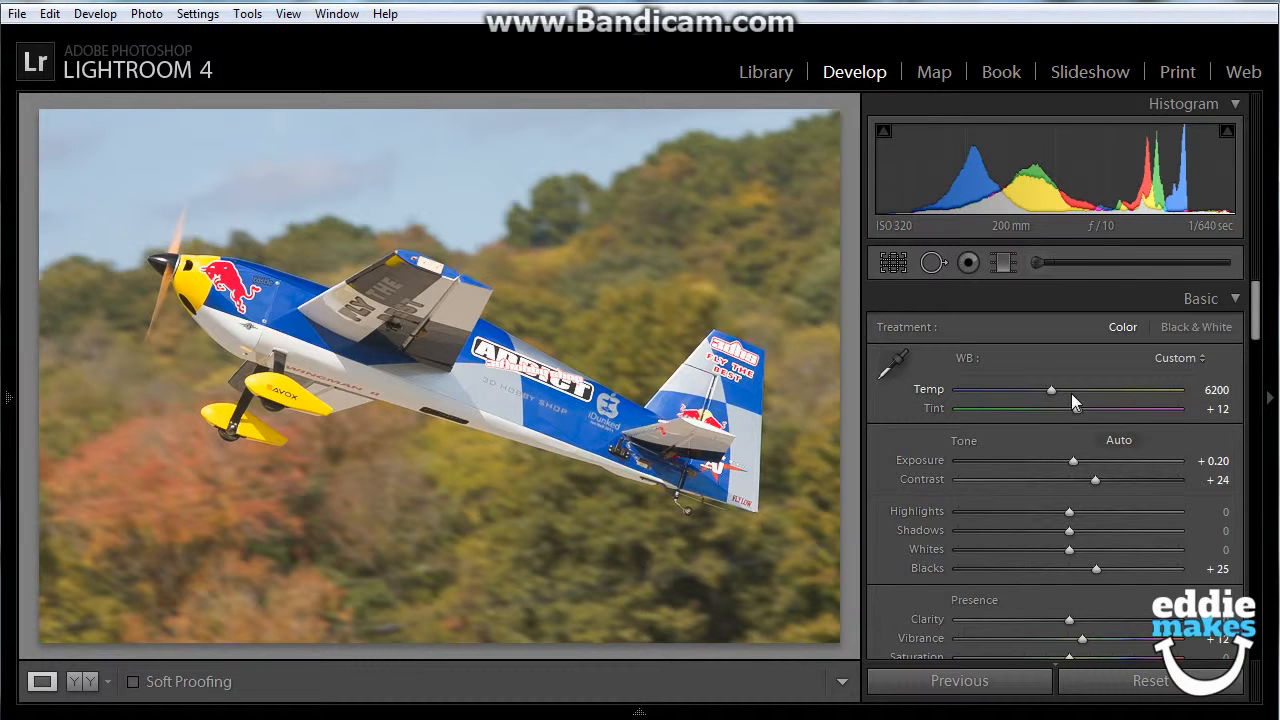
Lower the Temp to about 5484 and try the Auto, Daylight, Cloudy and Tungsten white balance presets.
{"action": "left_click_drag", "start_coordinate": [1037, 398], "coordinate": [1087, 398]}
{"action": "left_click", "coordinate": [1178, 358]}
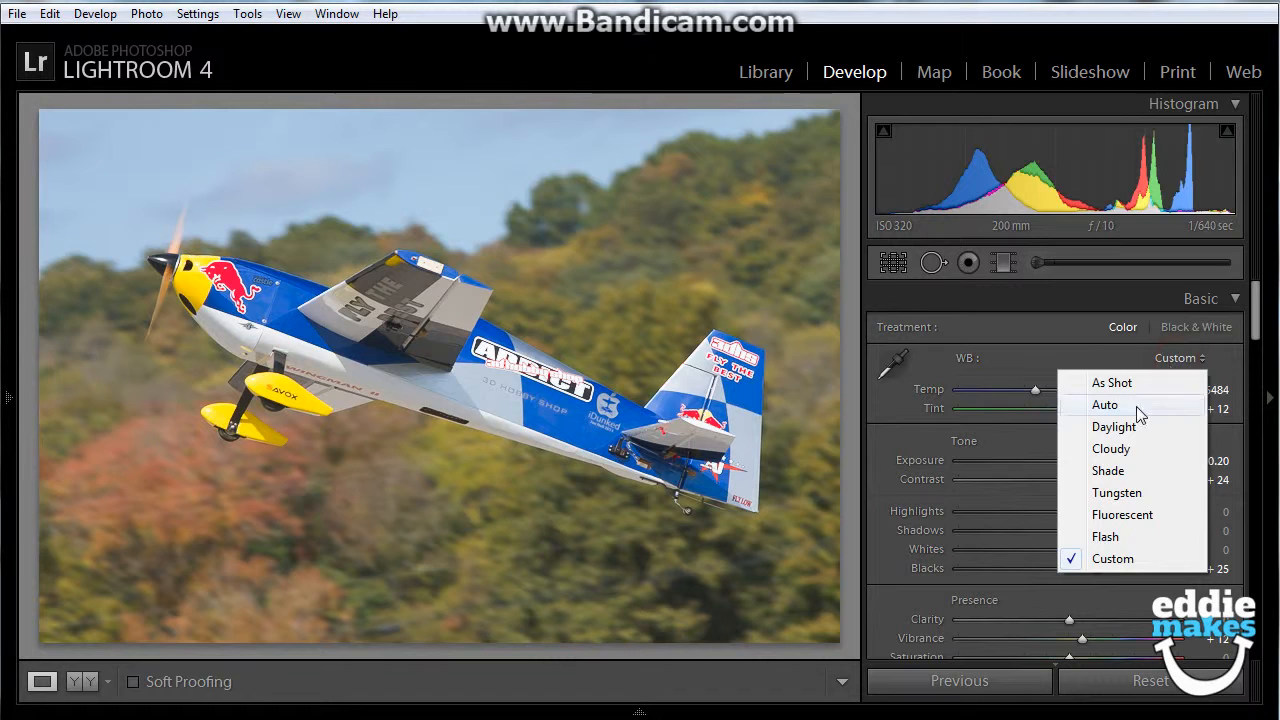
{"action": "left_click", "coordinate": [1137, 407]}
{"action": "left_click", "coordinate": [1180, 359]}
{"action": "left_click", "coordinate": [1150, 427]}
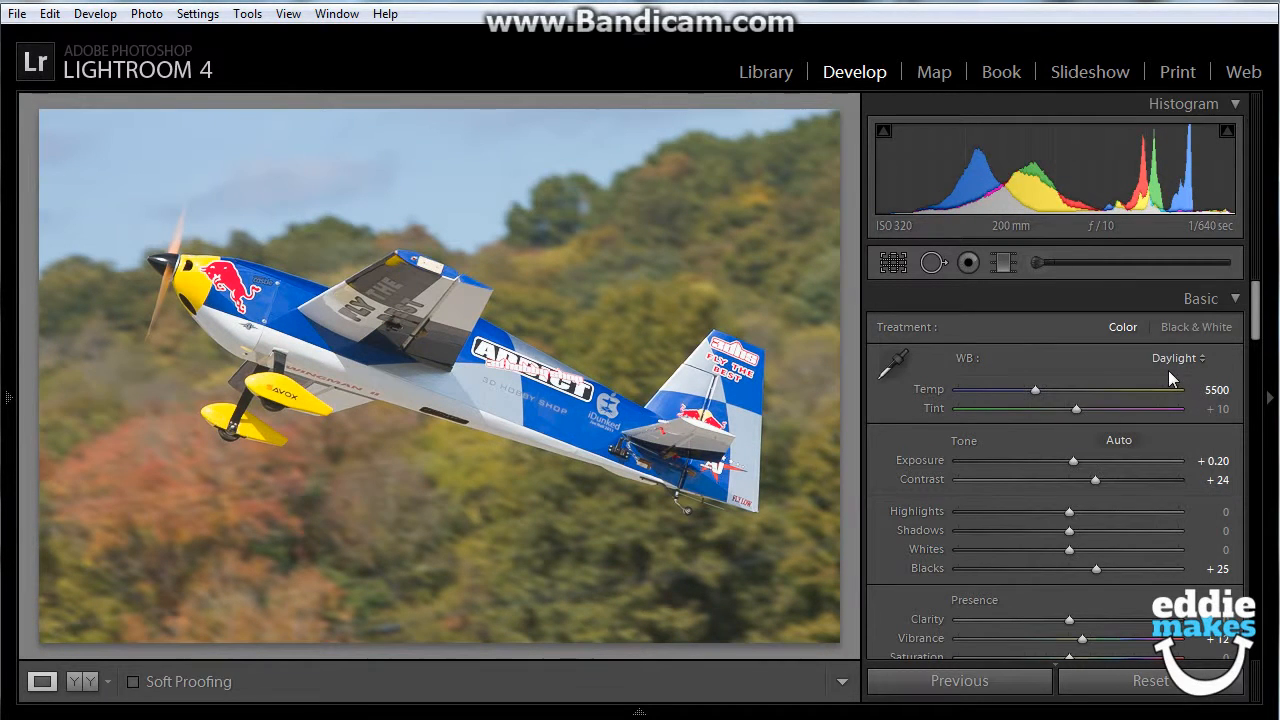
{"action": "left_click", "coordinate": [1170, 360]}
{"action": "left_click", "coordinate": [1151, 449]}
{"action": "left_click", "coordinate": [1179, 361]}
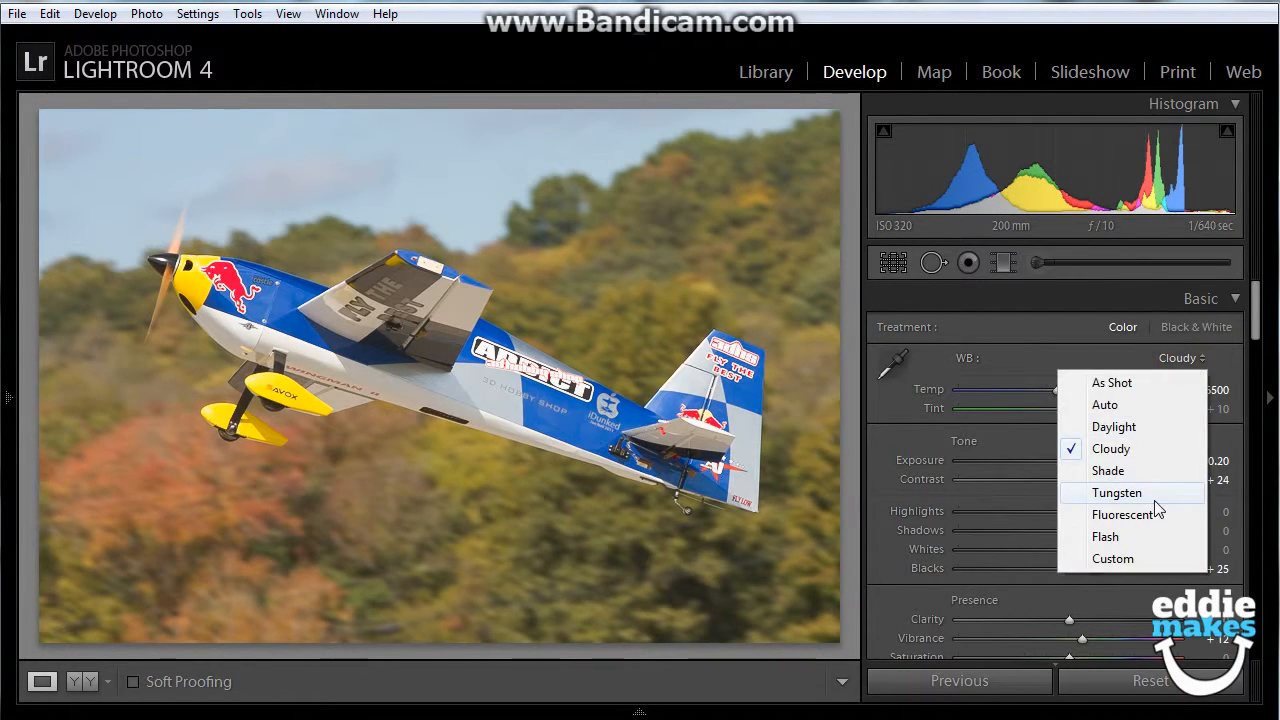
{"action": "left_click", "coordinate": [1154, 494]}
Sample a neutral target on the light fuselage below the ADDICT lettering and on the upper tail fin.
{"action": "left_click", "coordinate": [892, 364]}
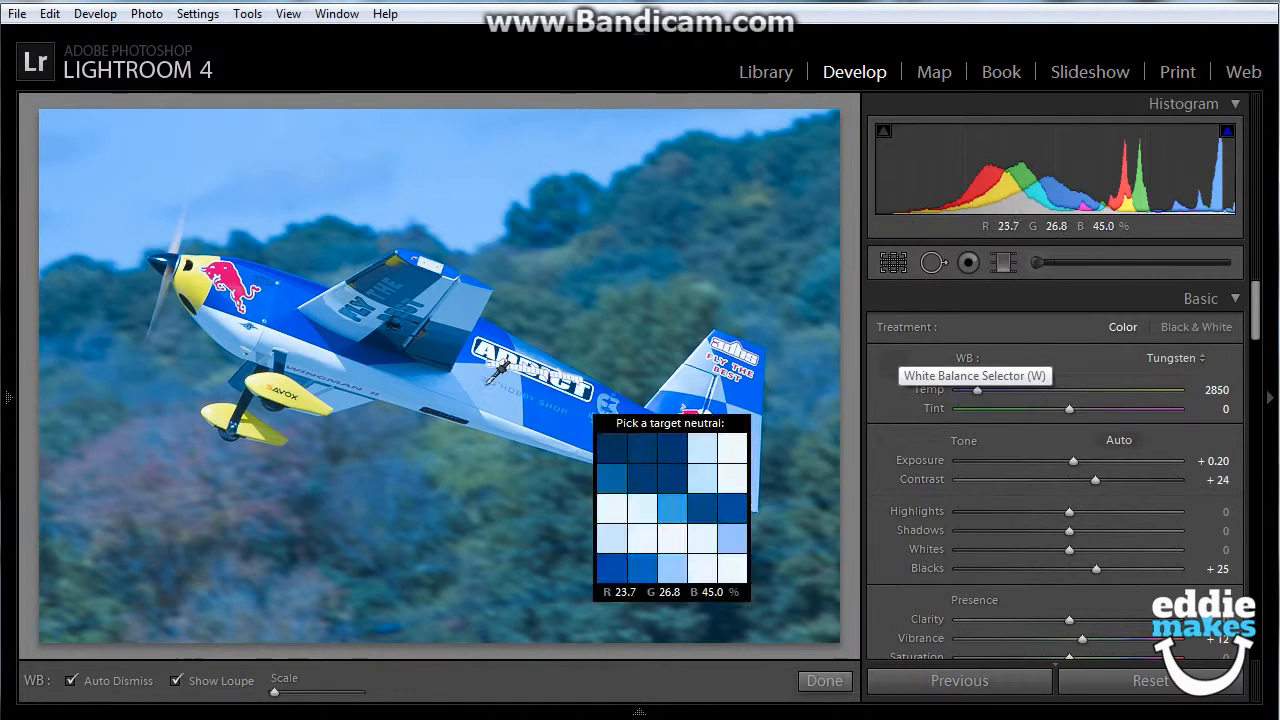
{"action": "left_click", "coordinate": [497, 390]}
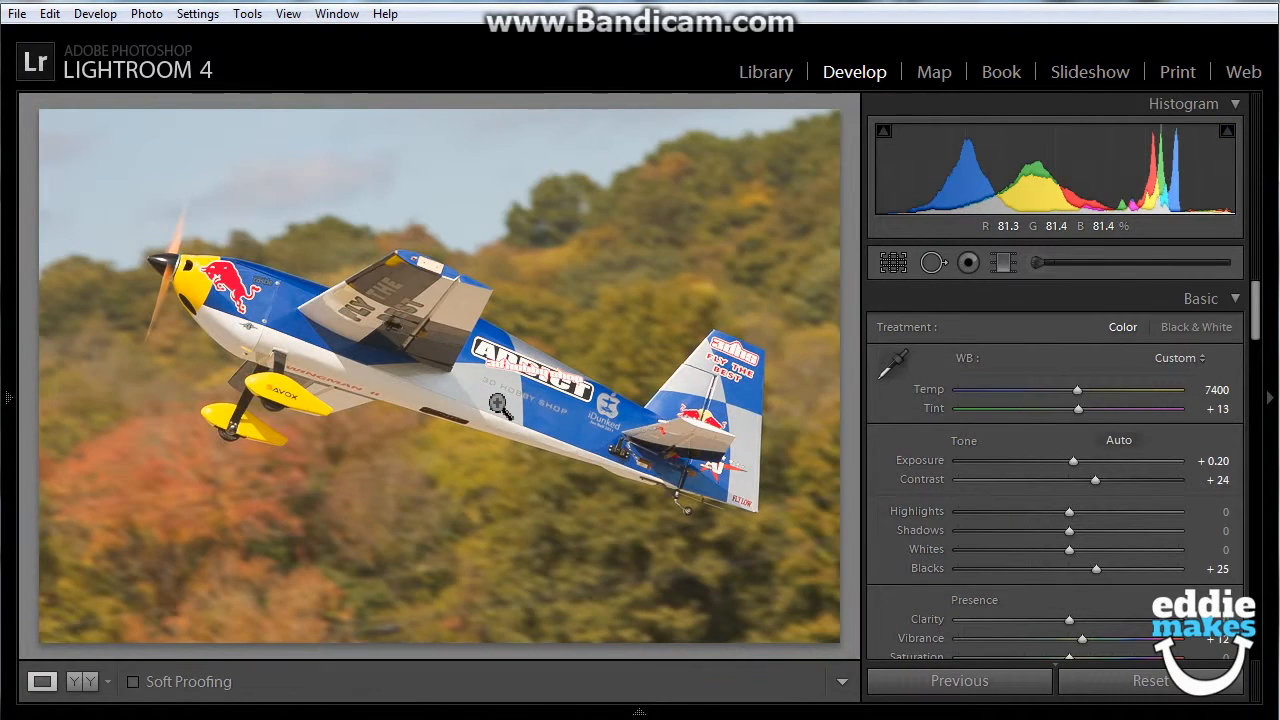
{"action": "left_click", "coordinate": [891, 365]}
{"action": "left_click", "coordinate": [700, 380]}
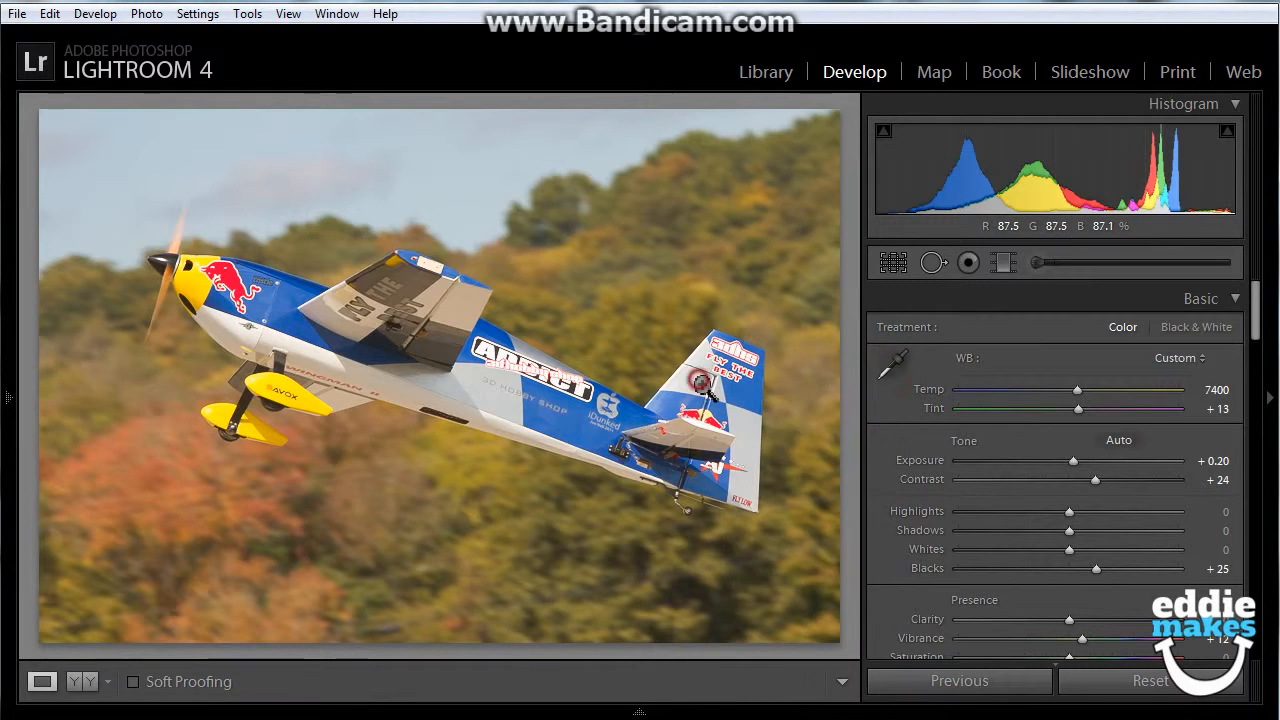
Resample the white balance on the light fuselage panel and on the rear edge of the rudder.
{"action": "left_click", "coordinate": [886, 369]}
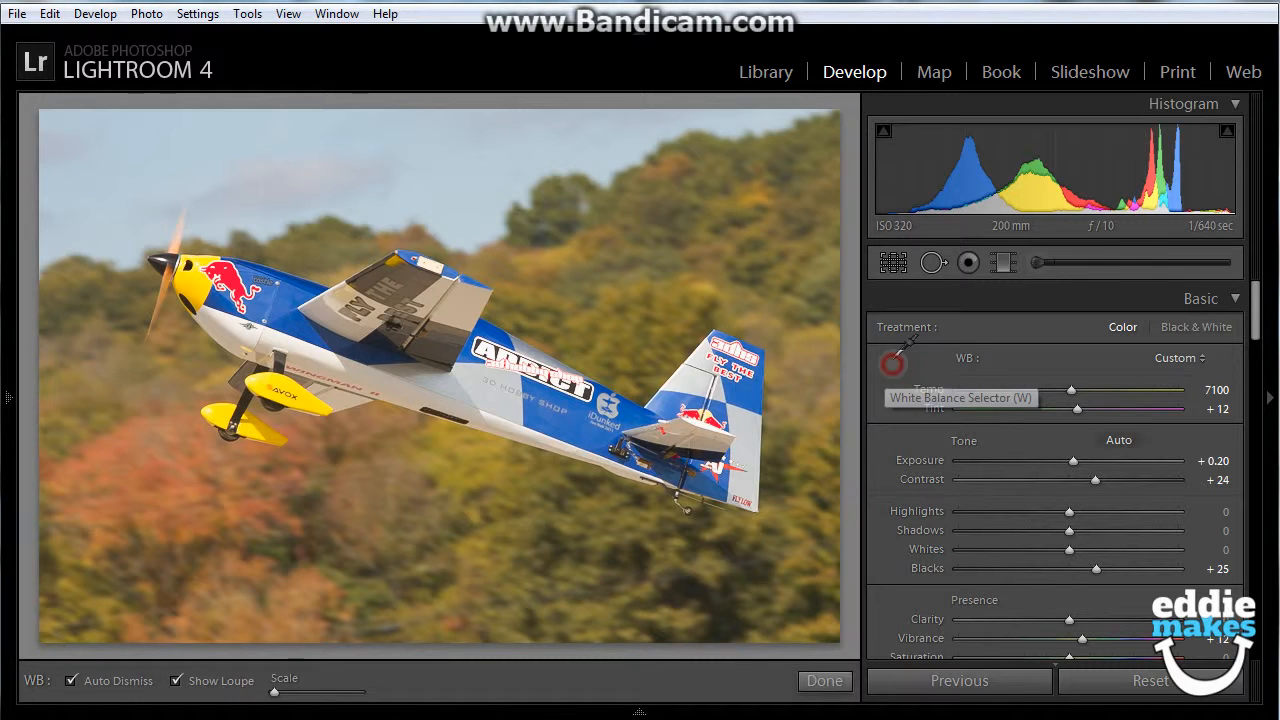
{"action": "left_click", "coordinate": [503, 396]}
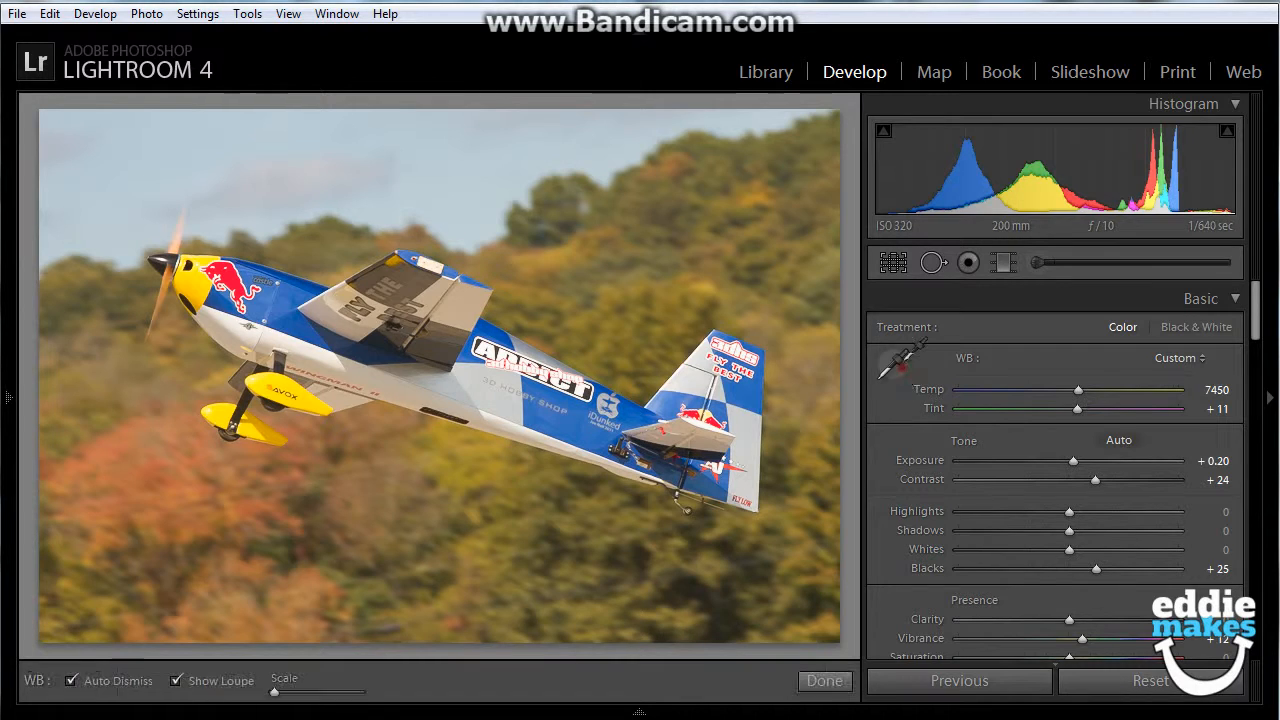
{"action": "left_click", "coordinate": [750, 437]}
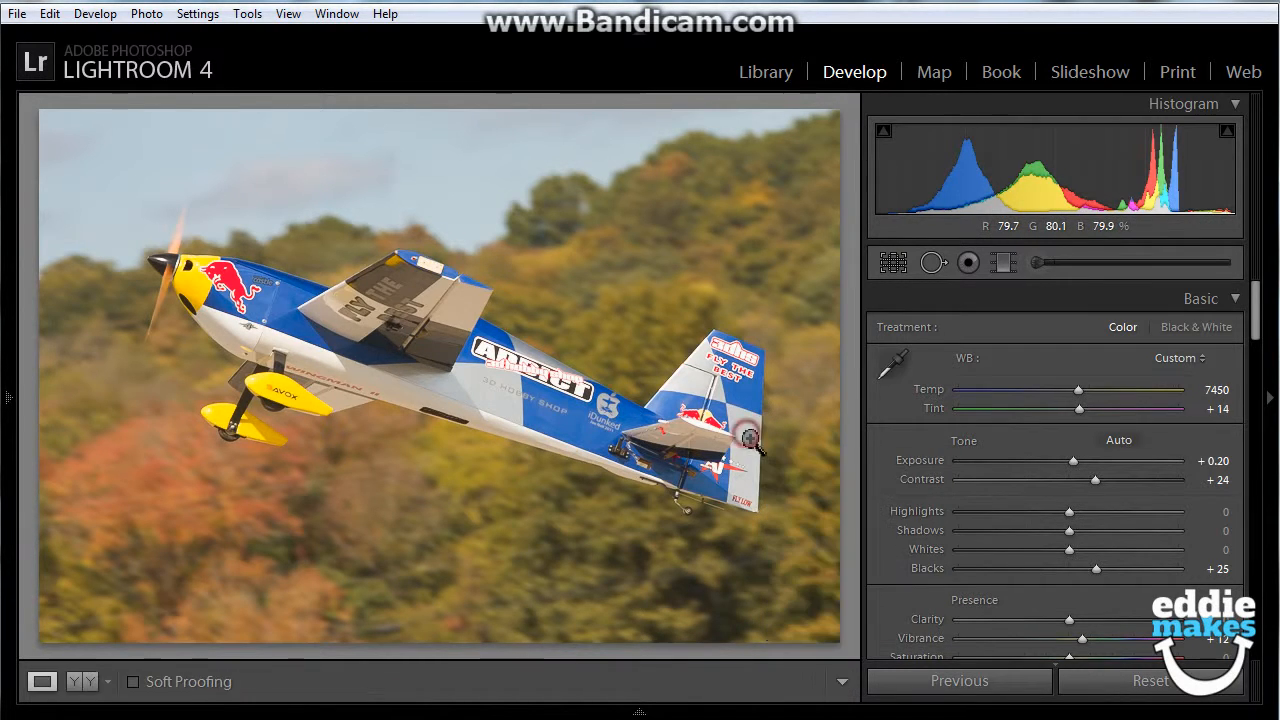
Compare neutral samples taken from the white underside of the nose and from the rudder's edge.
{"action": "left_click", "coordinate": [892, 365]}
{"action": "left_click", "coordinate": [458, 350]}
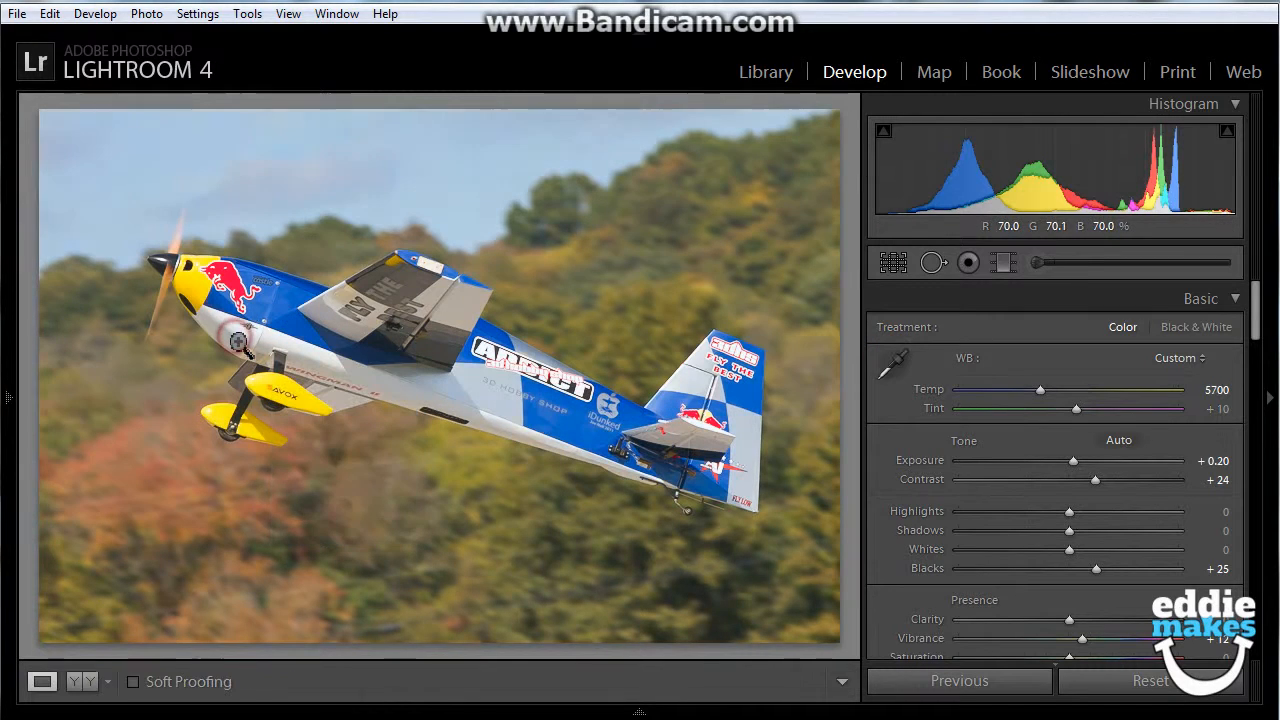
{"action": "left_click", "coordinate": [896, 366]}
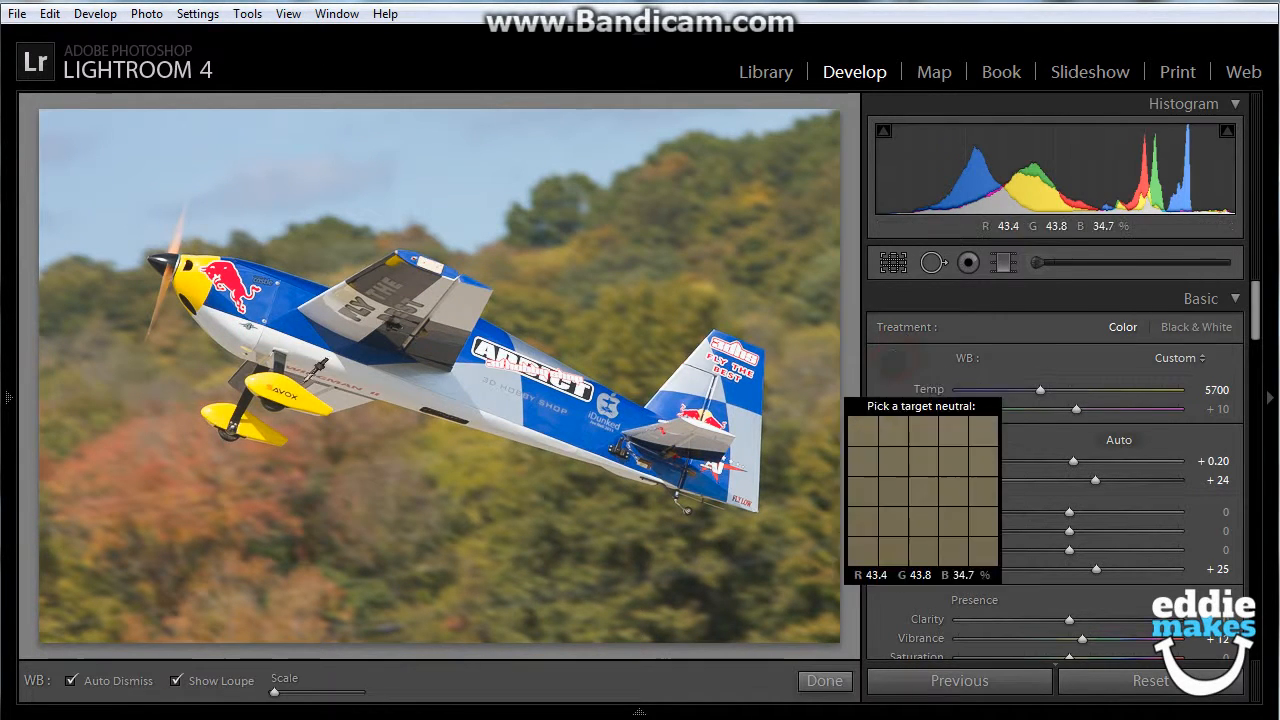
{"action": "left_click", "coordinate": [228, 338]}
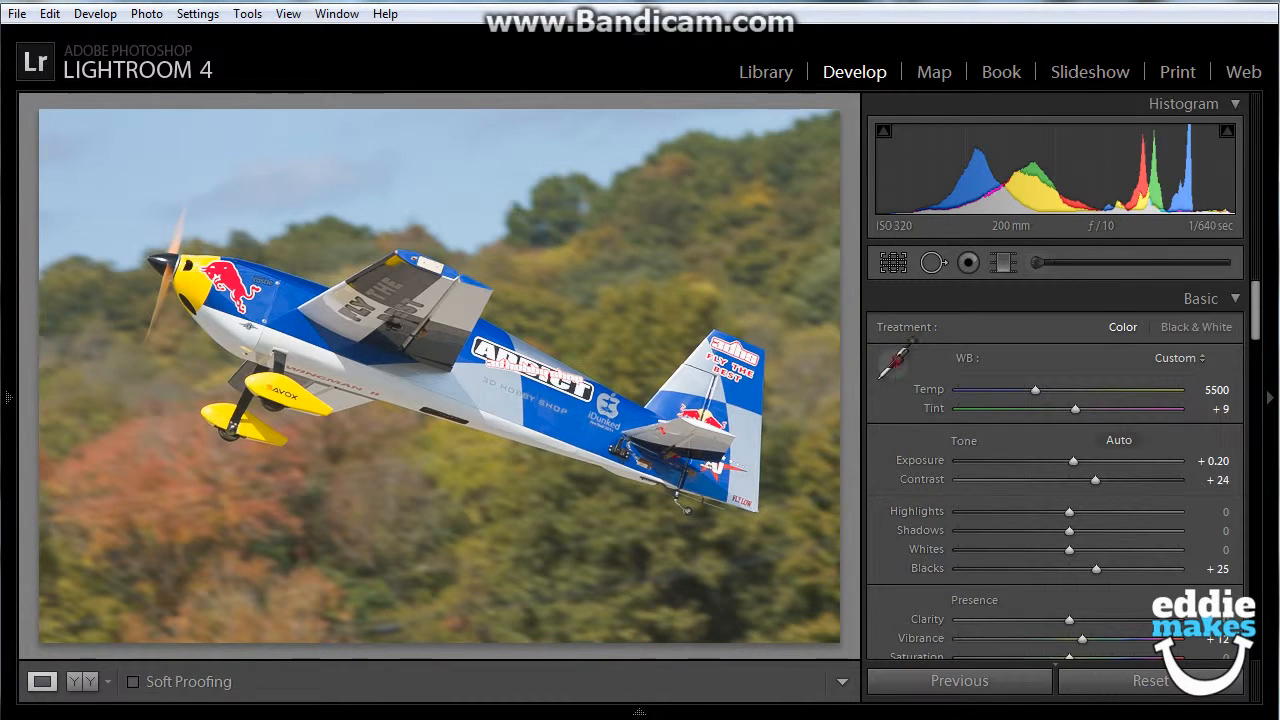
{"action": "key", "text": "w"}
{"action": "left_click", "coordinate": [762, 445]}
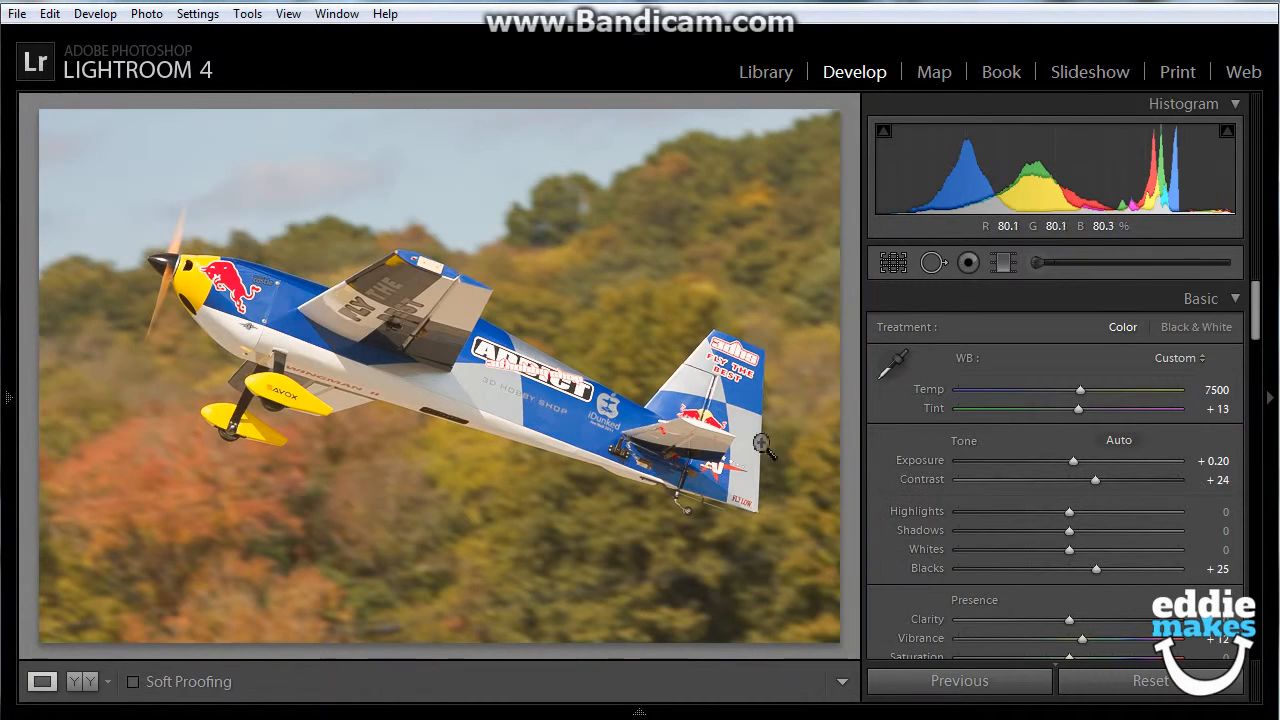
Sample a neutral target on the plane's white bodywork for a Tint of +10 and lower the Temp to about 4760.
{"action": "left_click", "coordinate": [895, 367]}
{"action": "left_click", "coordinate": [525, 413]}
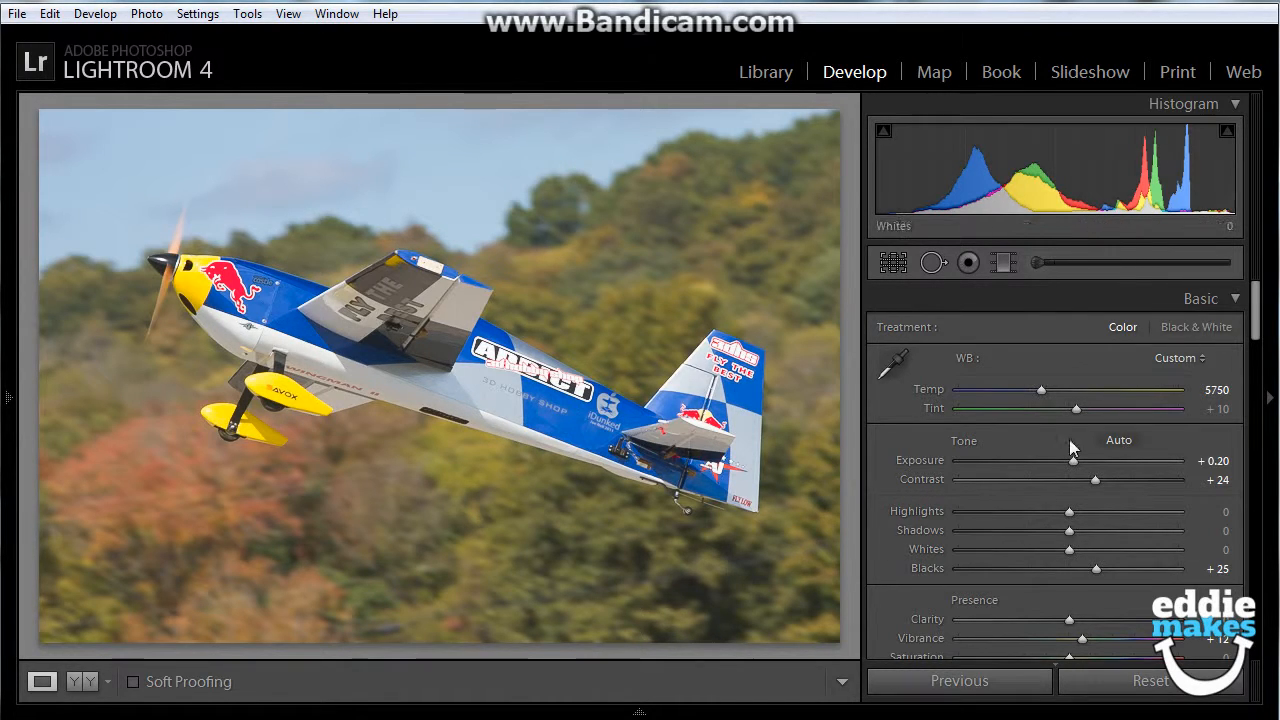
{"action": "mouse_move", "coordinate": [1041, 390]}
{"action": "left_mouse_down"}
{"action": "mouse_move", "coordinate": [1050, 398]}
{"action": "mouse_move", "coordinate": [1021, 399]}
{"action": "left_mouse_up"}
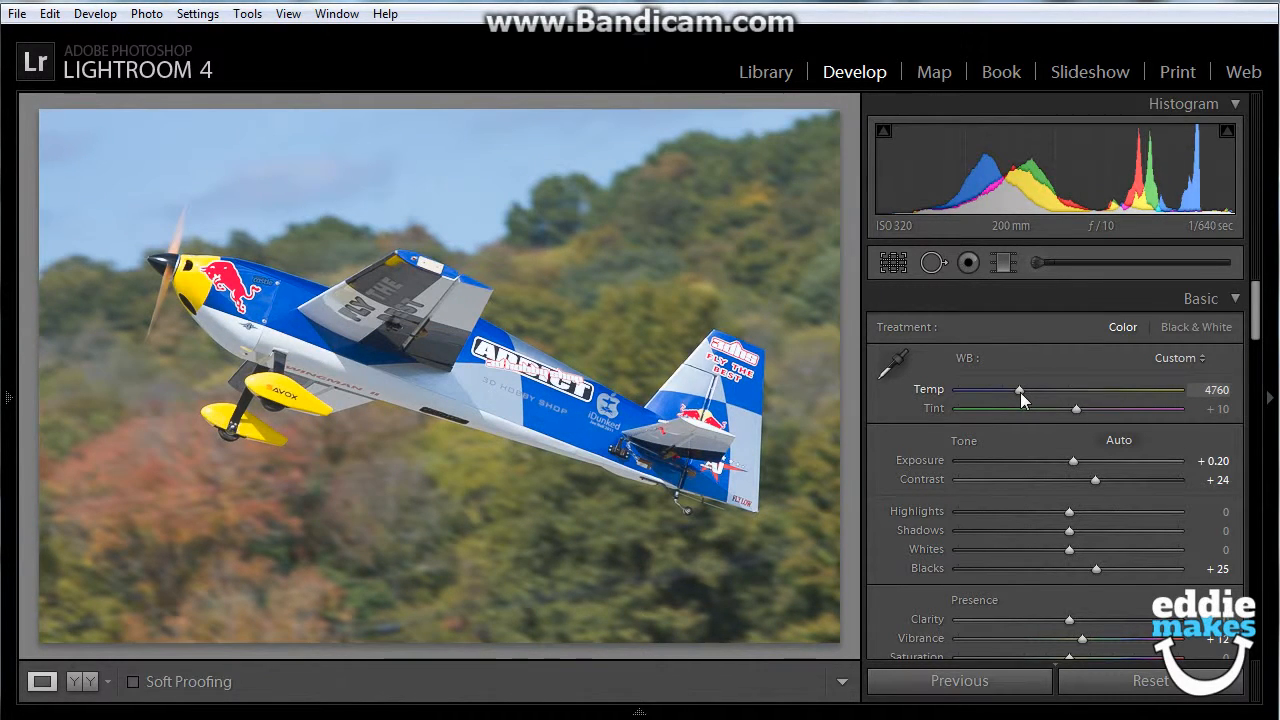